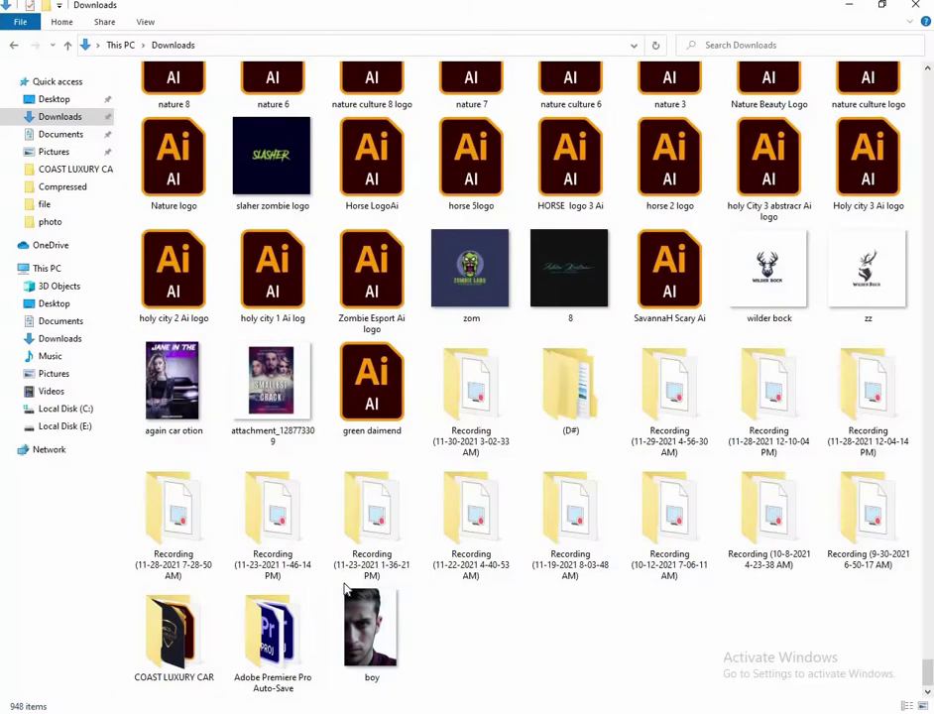
- Place and commit boy.png, then add a Vibrance adjustment layer clipped to it
mouse_move(414, 664)
left_mouse_down()
mouse_move(486, 689)
mouse_move(424, 614)
left_mouse_up()
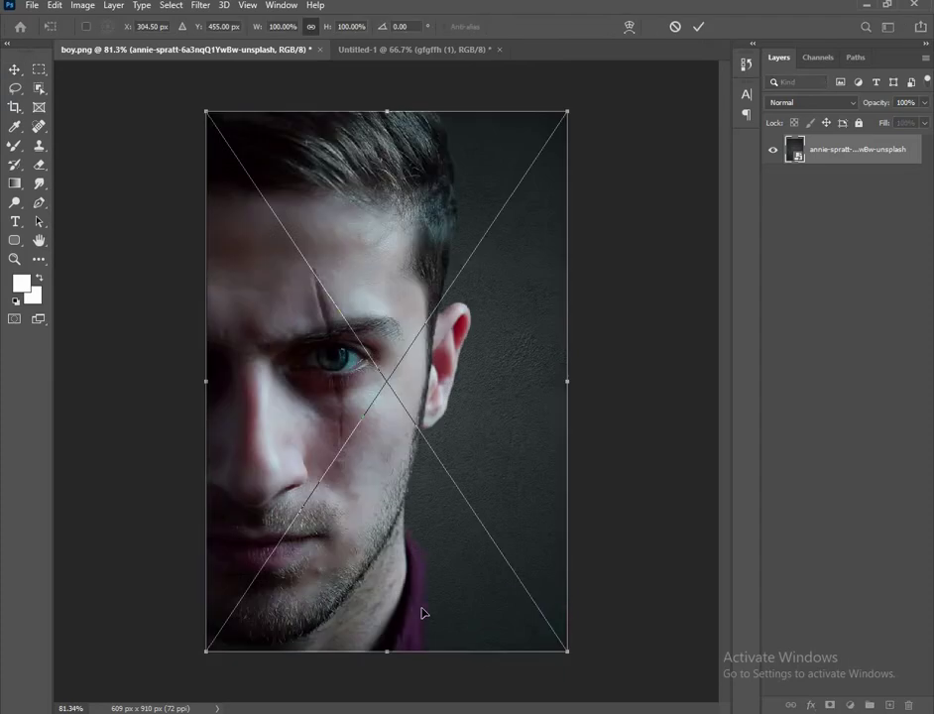
left_click(698, 28)
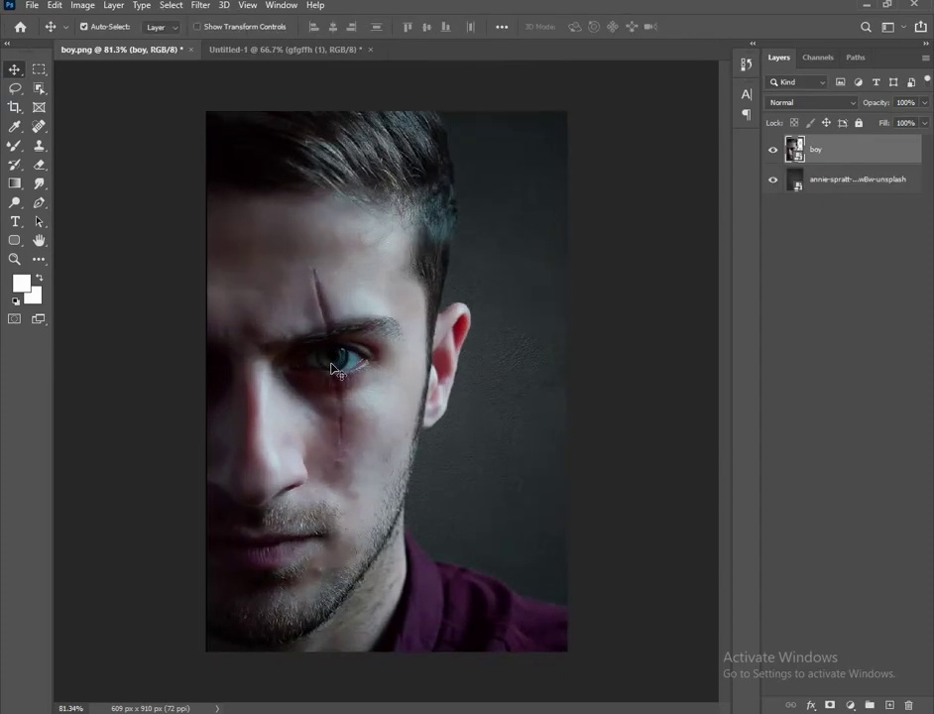
left_click(851, 707)
left_click(851, 553)
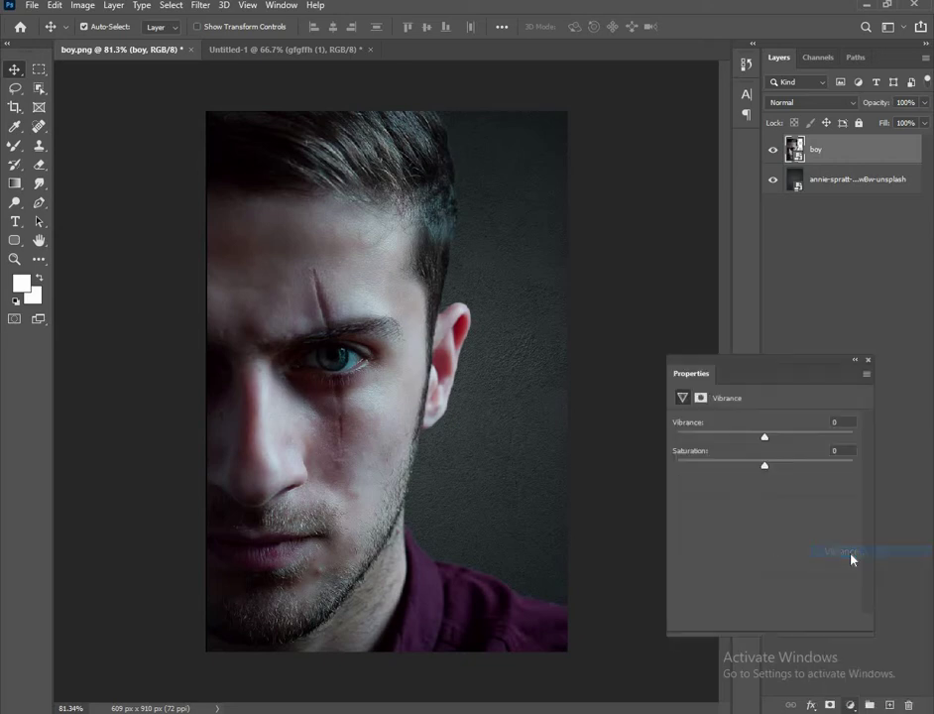
left_click(764, 621)
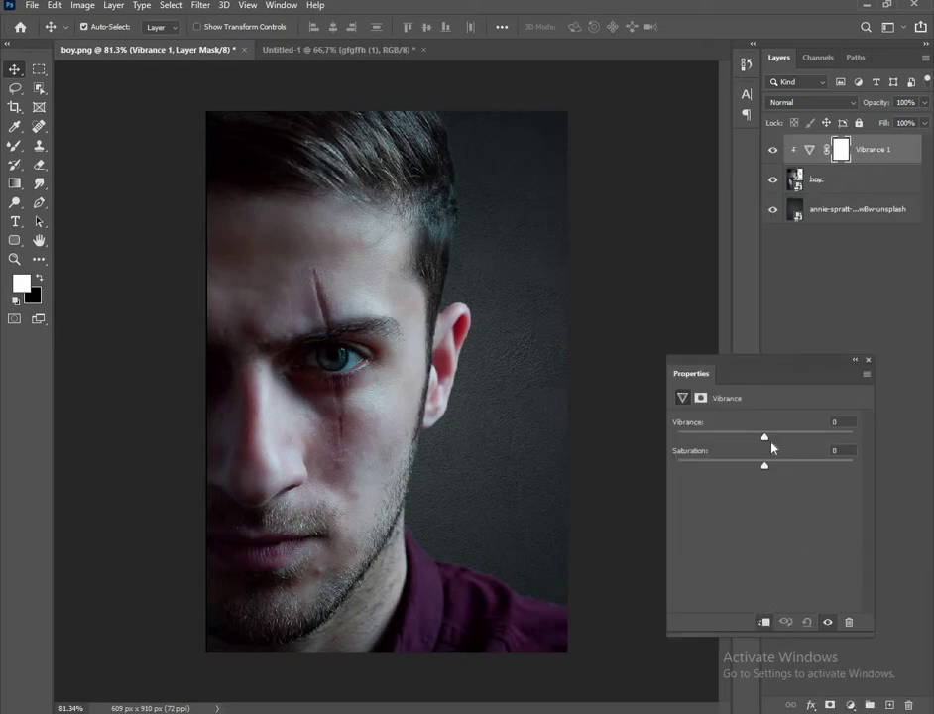
- Set Vibrance to -100 to drain the photo's colour, compare it, and close Properties
left_click_drag(765, 436, 706, 438)
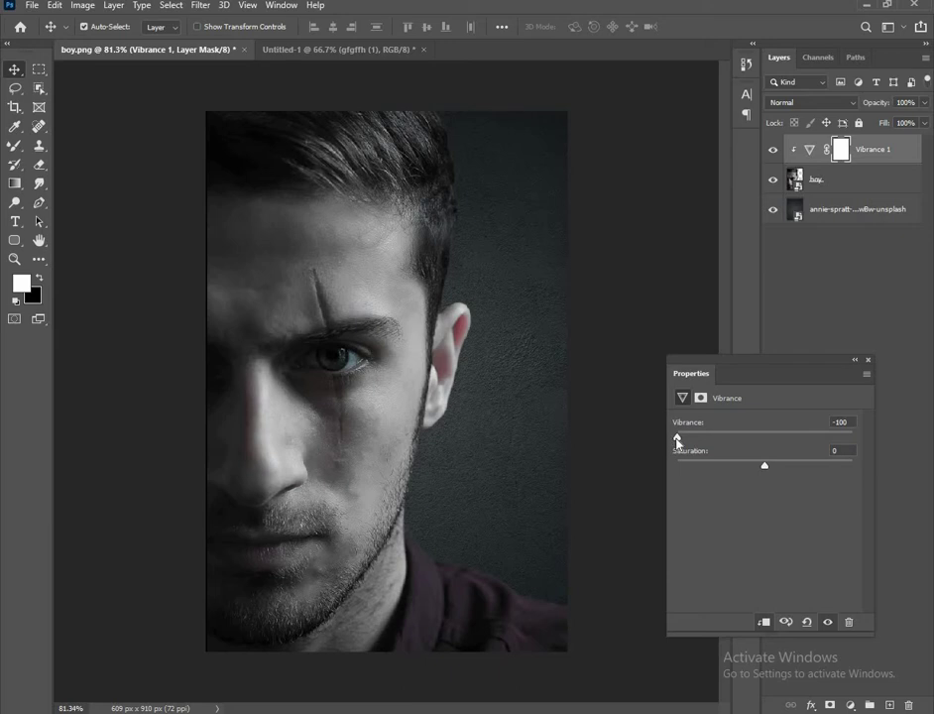
left_click(827, 622)
left_click(869, 363)
- Deselect the layers, then add and remove a stray empty layer
left_click(504, 417)
scroll(505, 417, "down", 1)
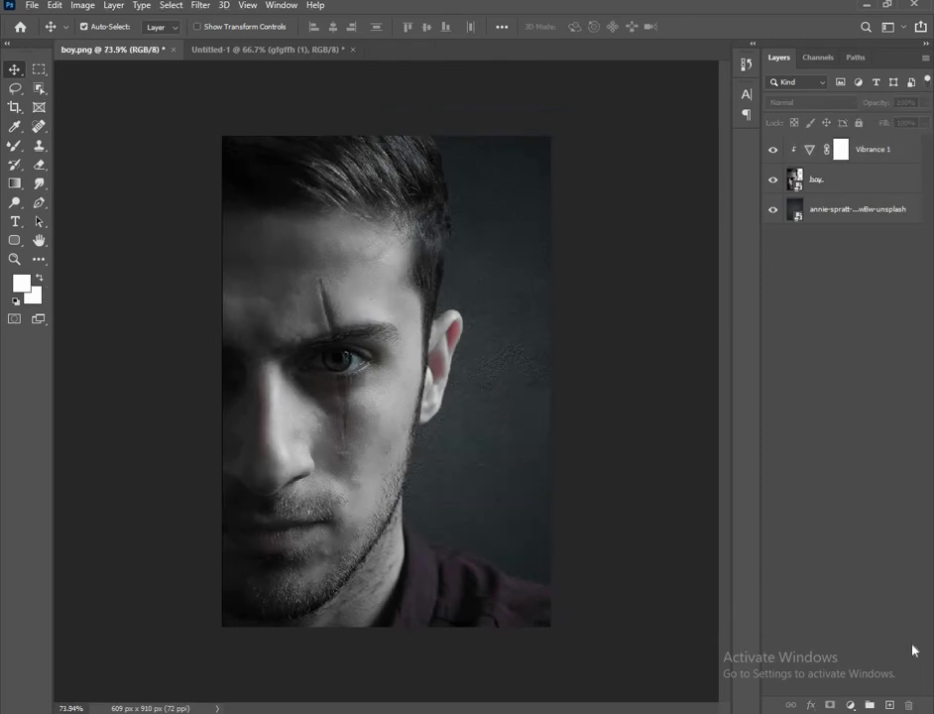
left_click(891, 705)
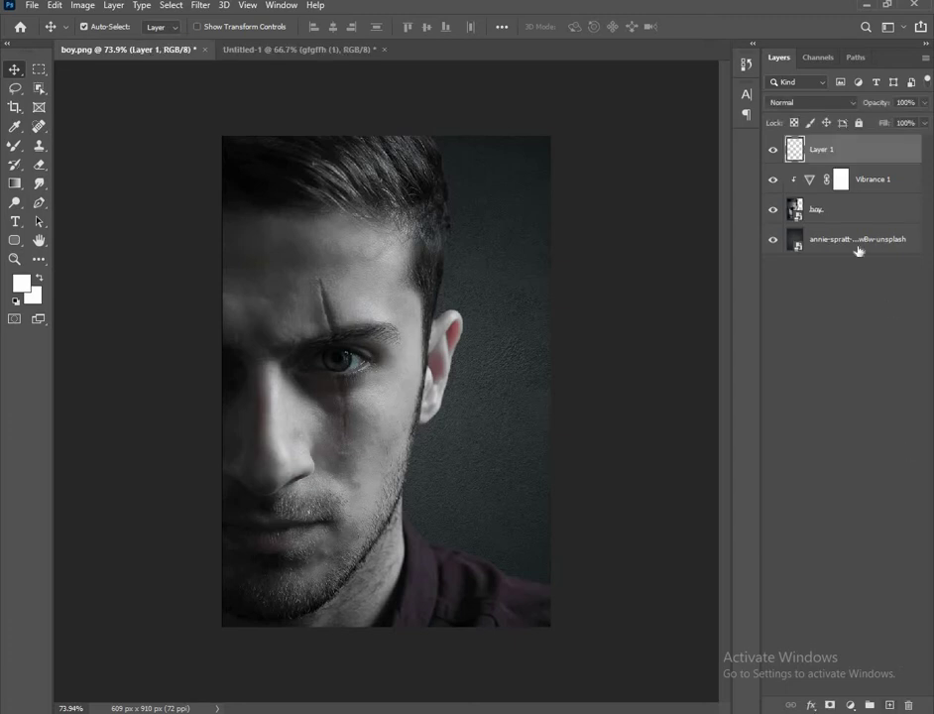
key("Delete")
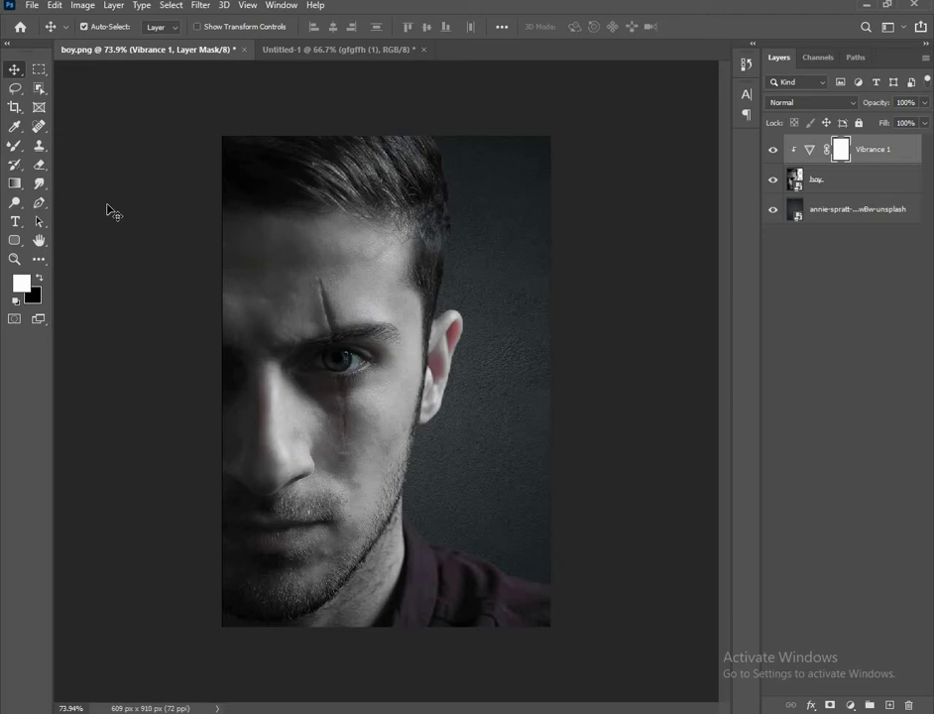
- With the Pen tool, trace a closed curved path around the upper and lower eyelids
key("p")
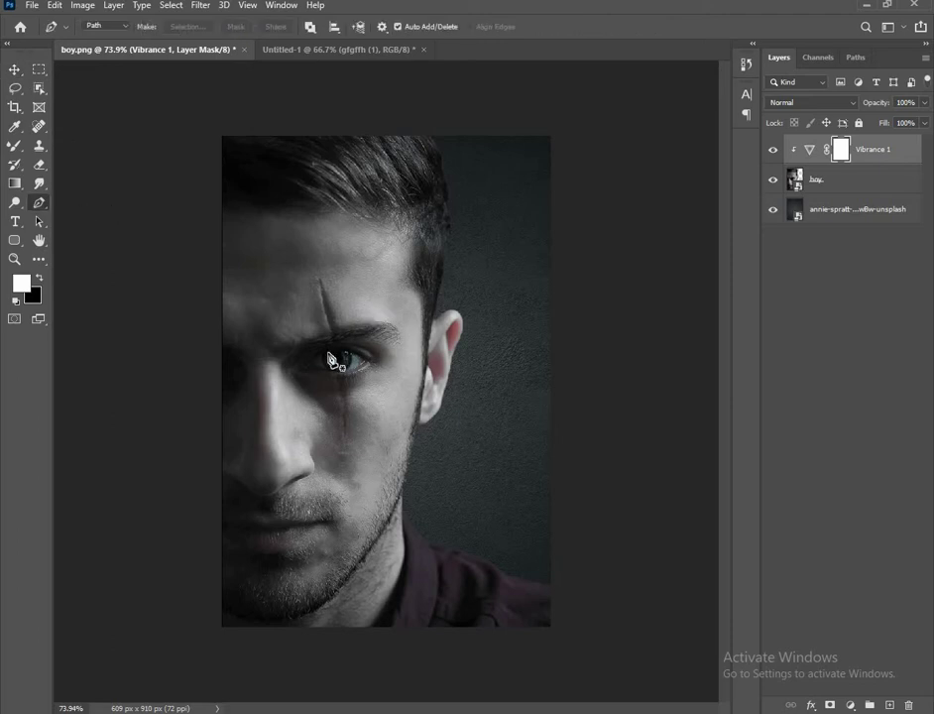
scroll(330, 361, "up", 5)
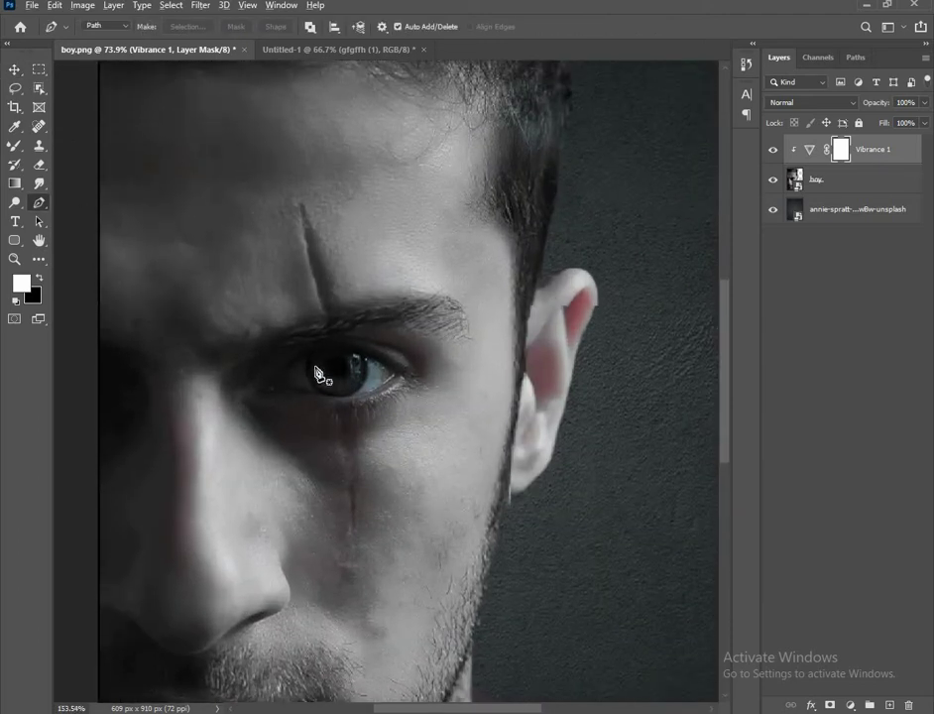
scroll(265, 422, "up", 1)
scroll(266, 421, "up", 1)
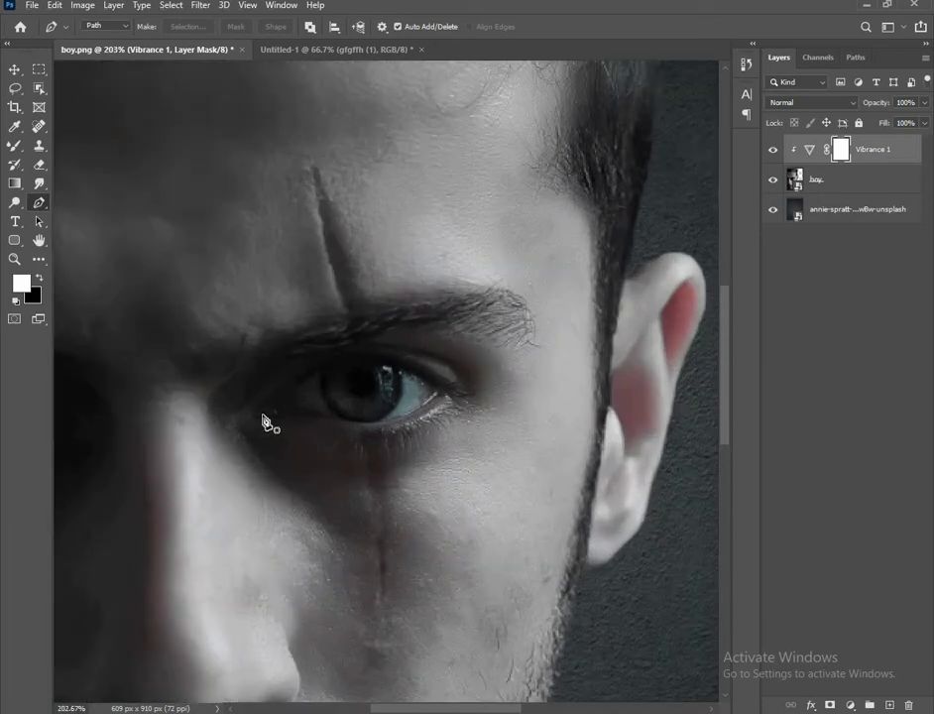
left_click(262, 408)
left_click_drag(449, 393, 548, 475)
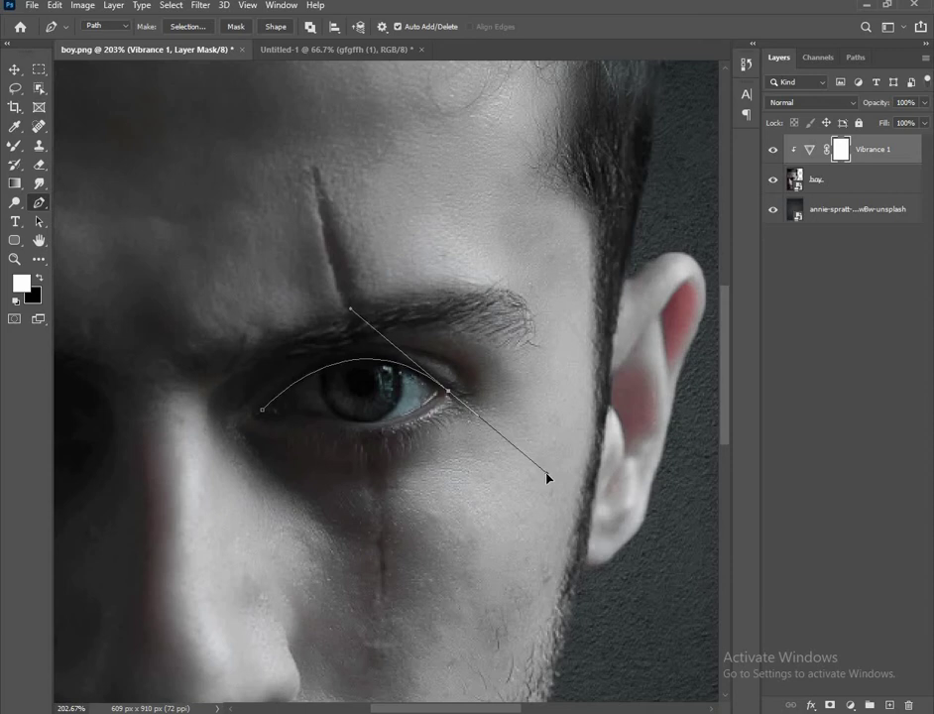
left_click(450, 394)
left_click_drag(262, 409, 128, 375)
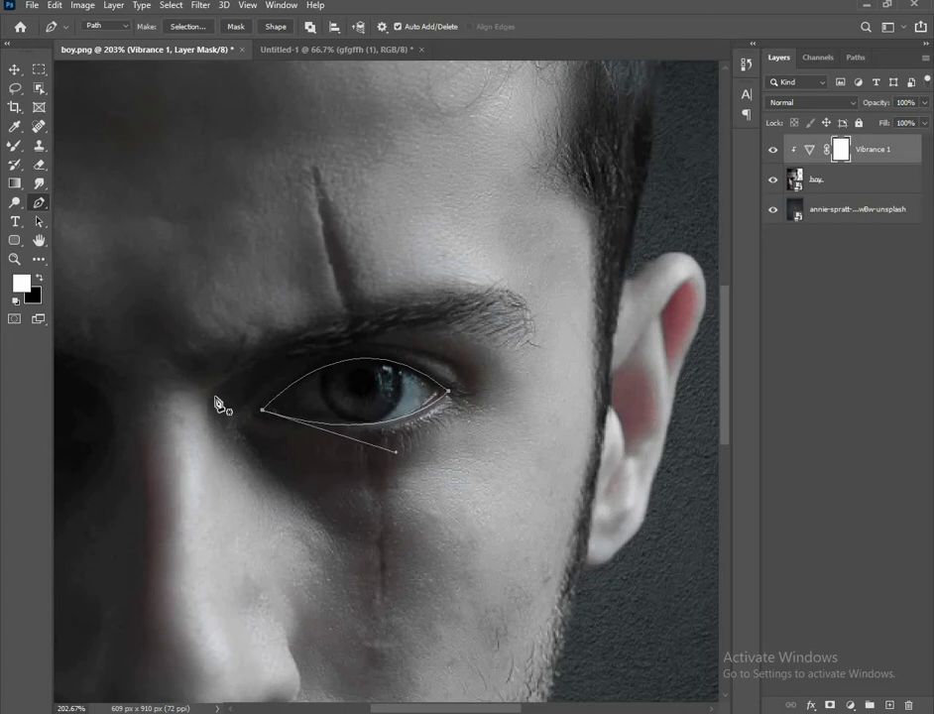
left_click(402, 476, "ctrl")
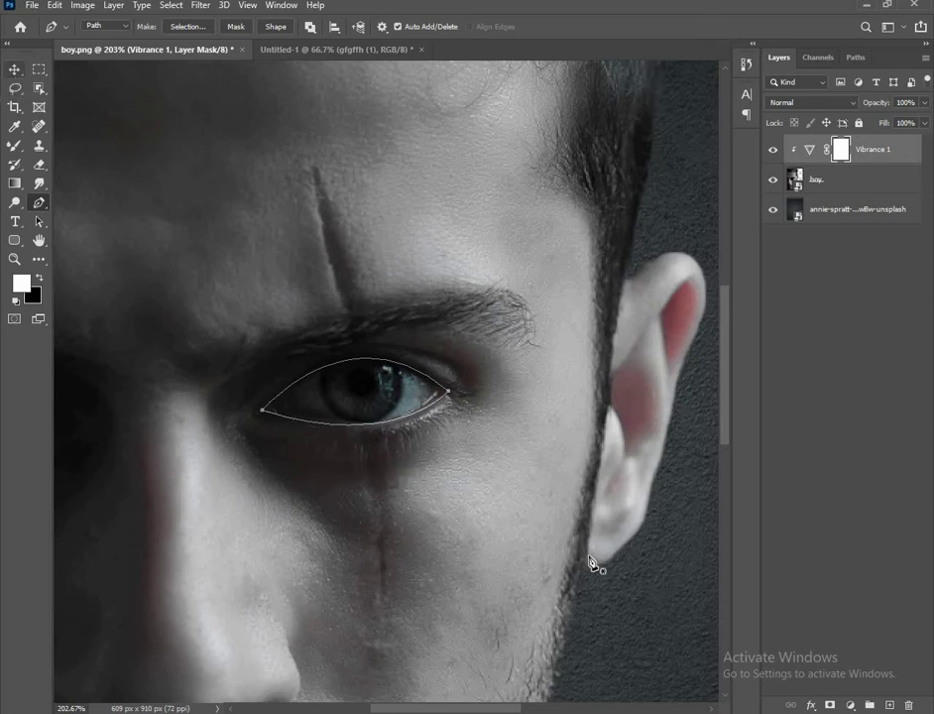
left_click(851, 705)
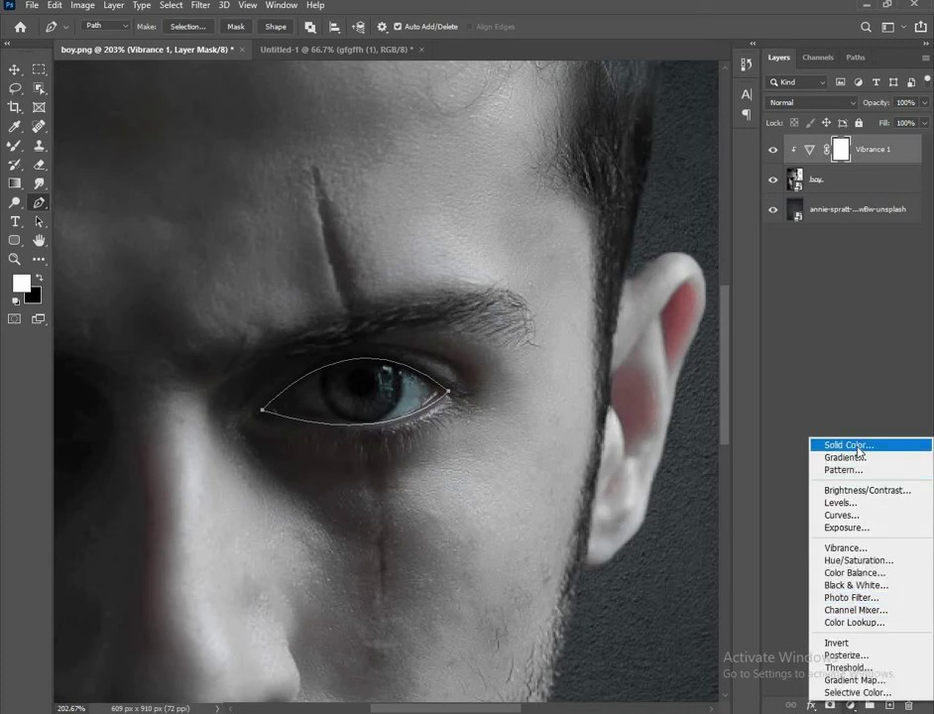
- Fill the eye path with a white Solid Color layer and apply a 4.3-pixel Gaussian Blur
left_click(856, 443)
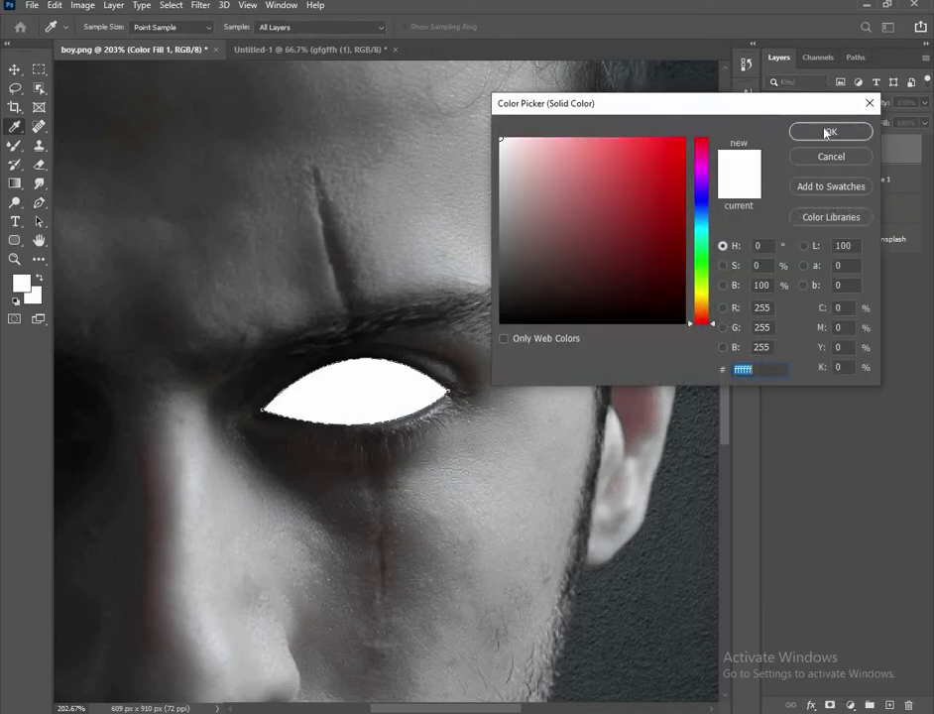
left_click(829, 131)
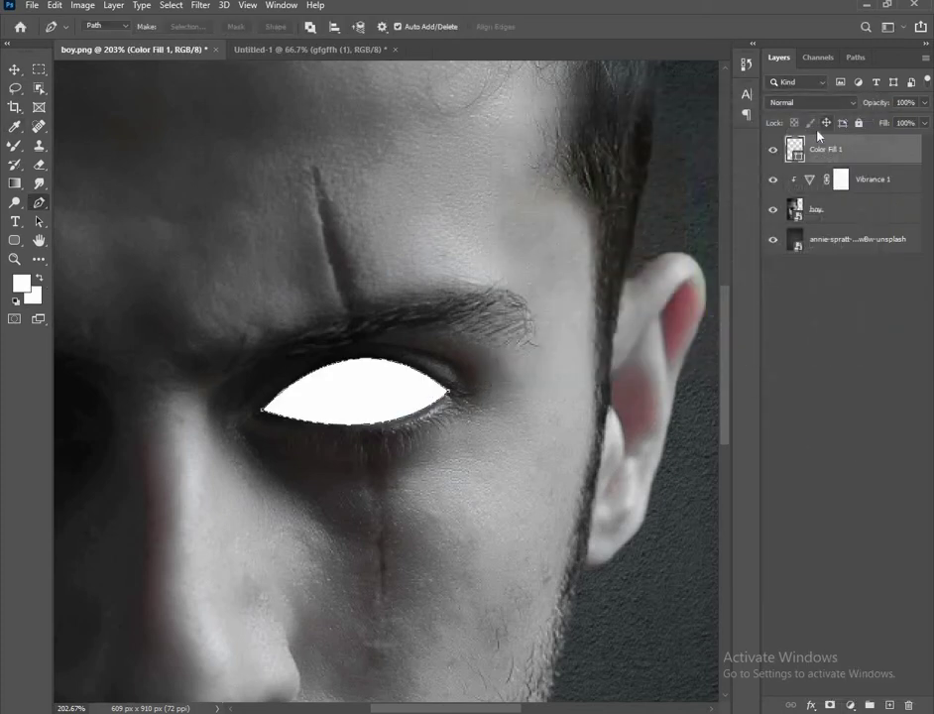
left_click(203, 6)
mouse_move(258, 169)
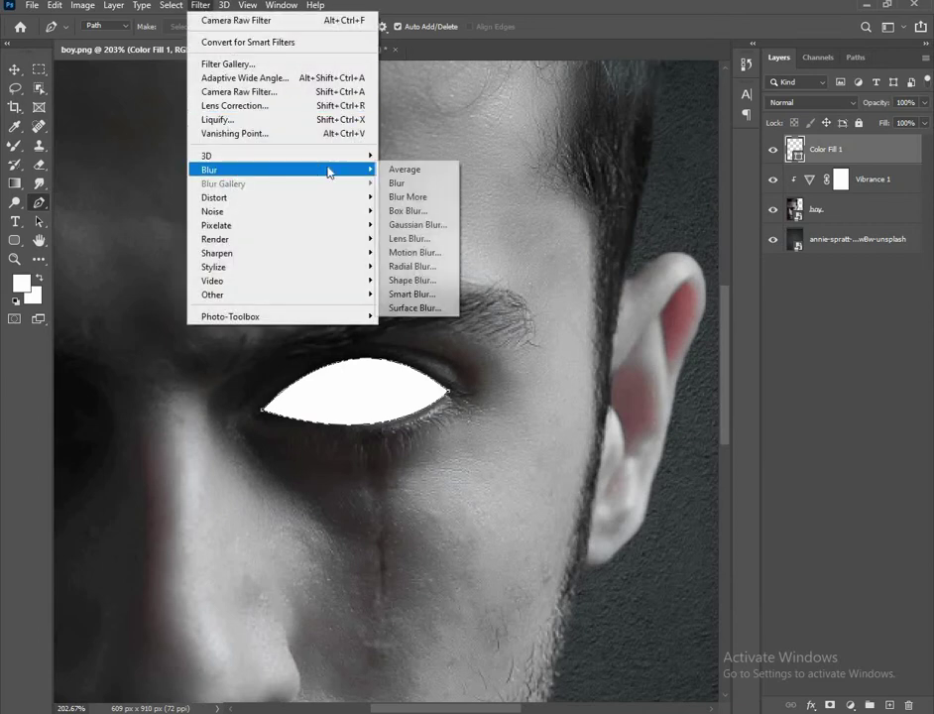
left_click(408, 224)
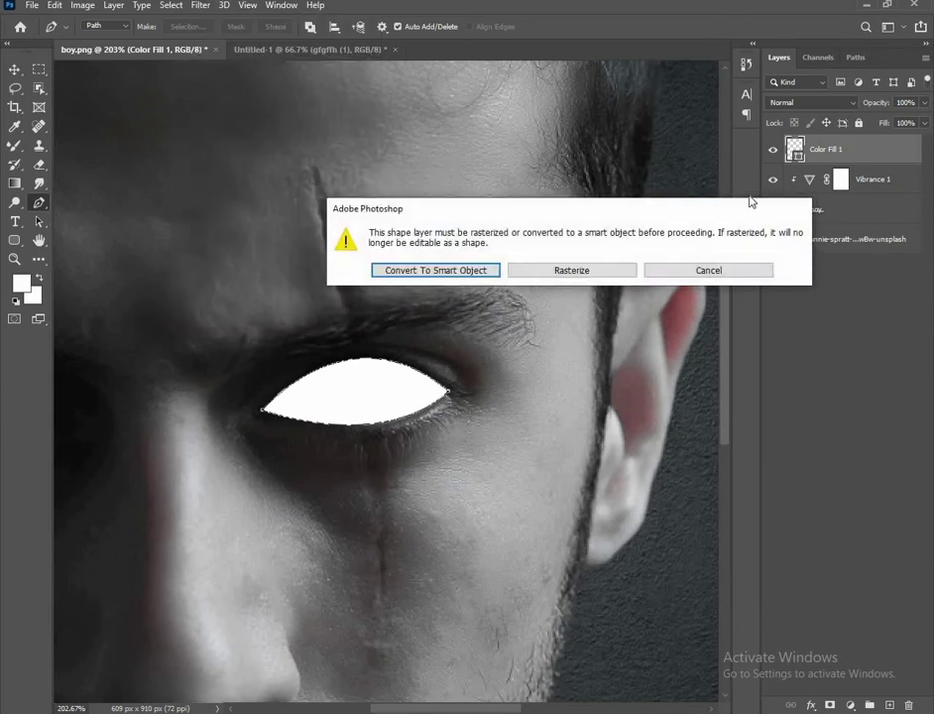
left_click(598, 271)
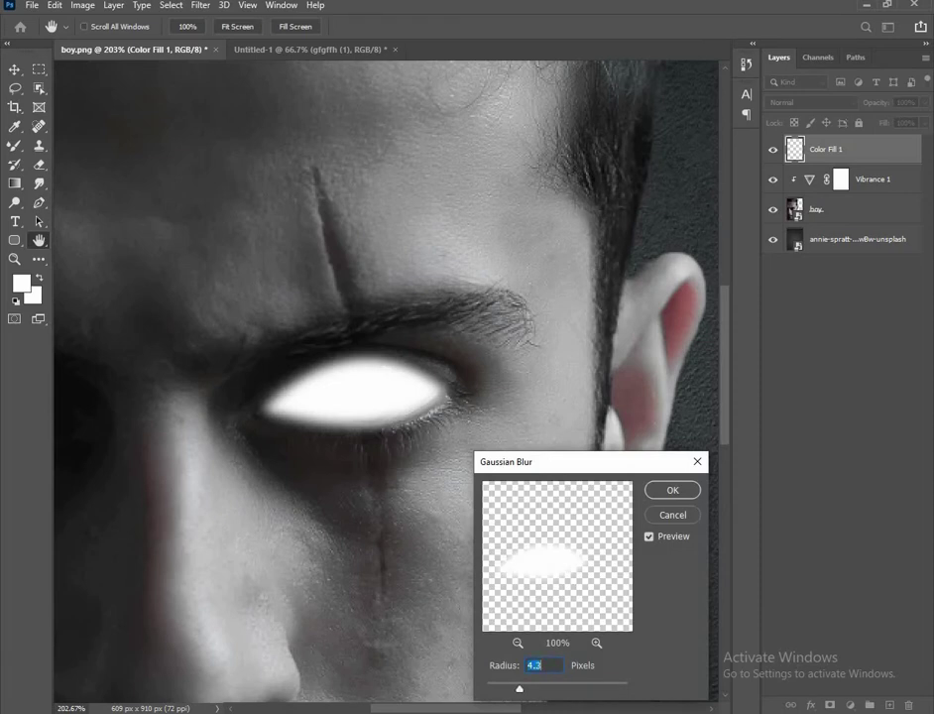
left_click(673, 490)
- Fit the whole image in view and toggle the glowing eye to compare
key("p")
key("v")
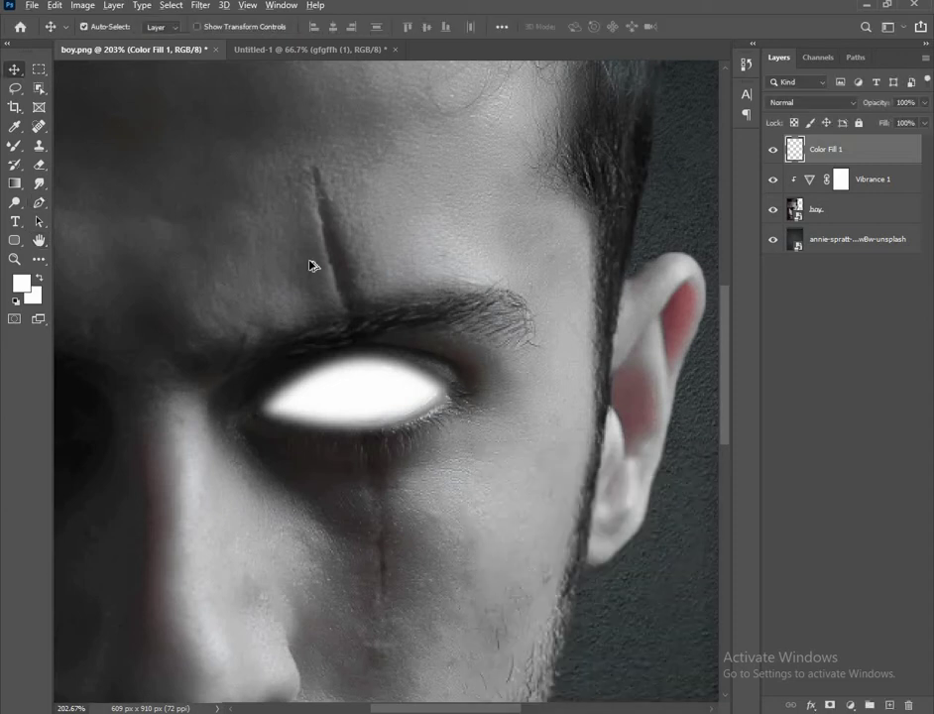
key("ctrl+0")
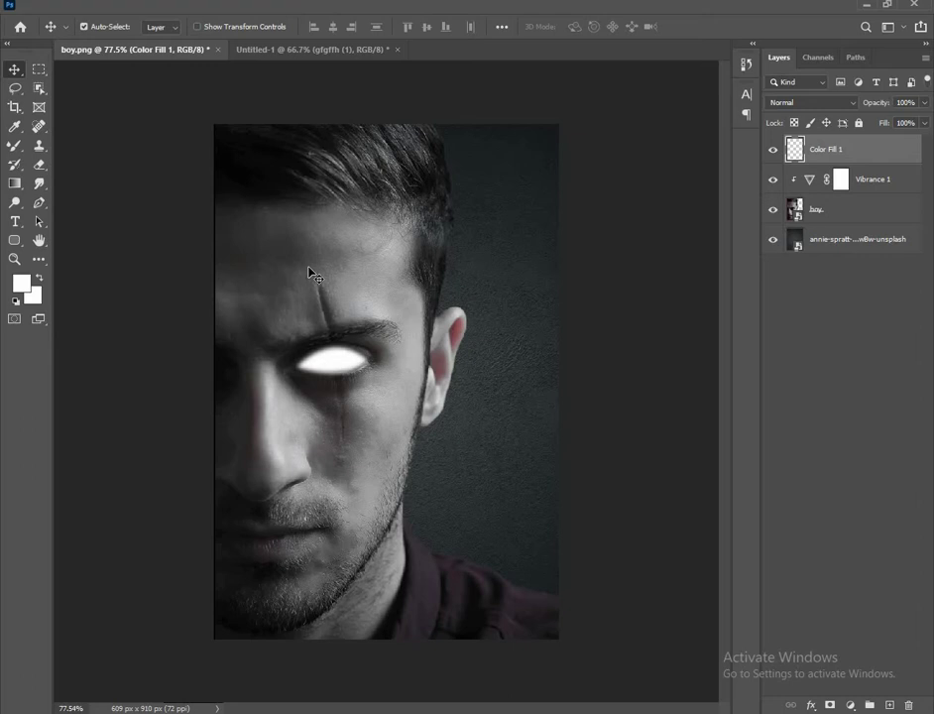
scroll(309, 274, "up", 1)
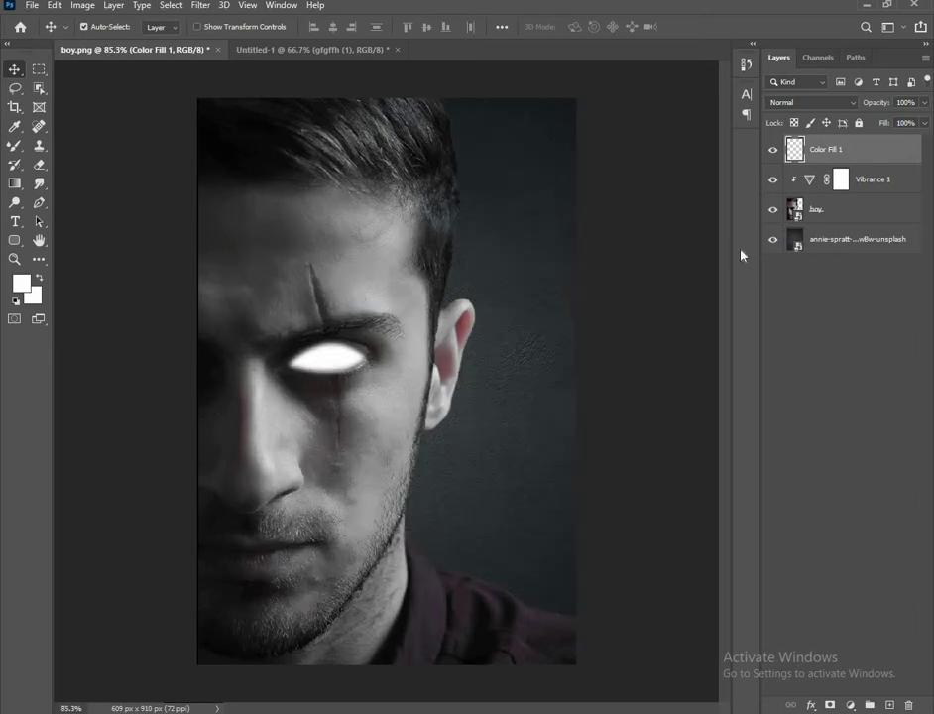
left_click(773, 152)
- Copy the red splash from Untitled-1, scale it to about 90% over the eye, and set Multiply
left_click(298, 49)
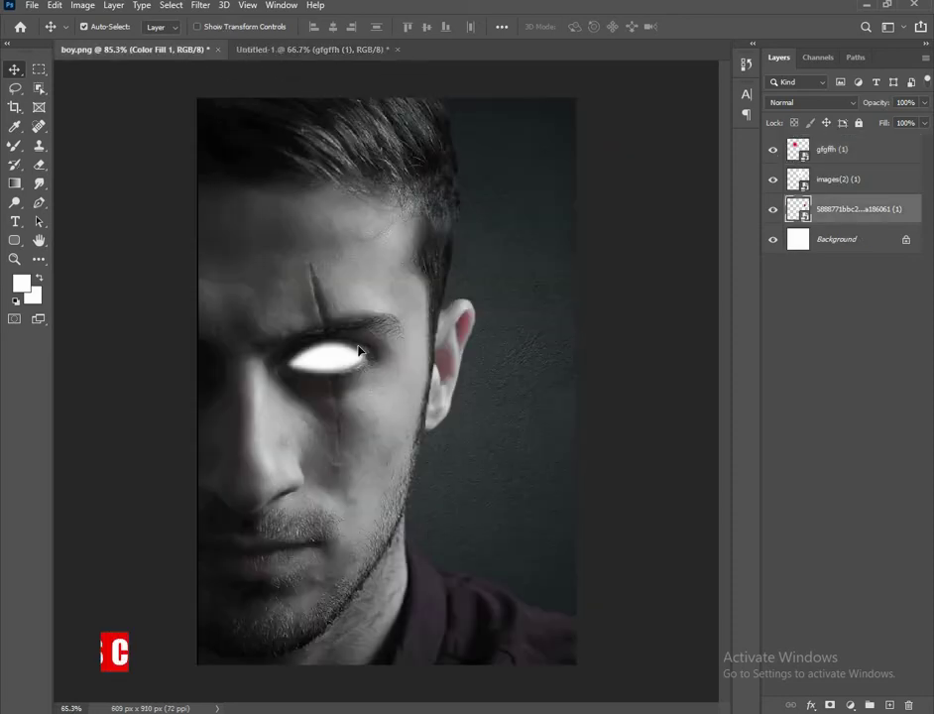
left_click_drag(374, 118, 362, 354)
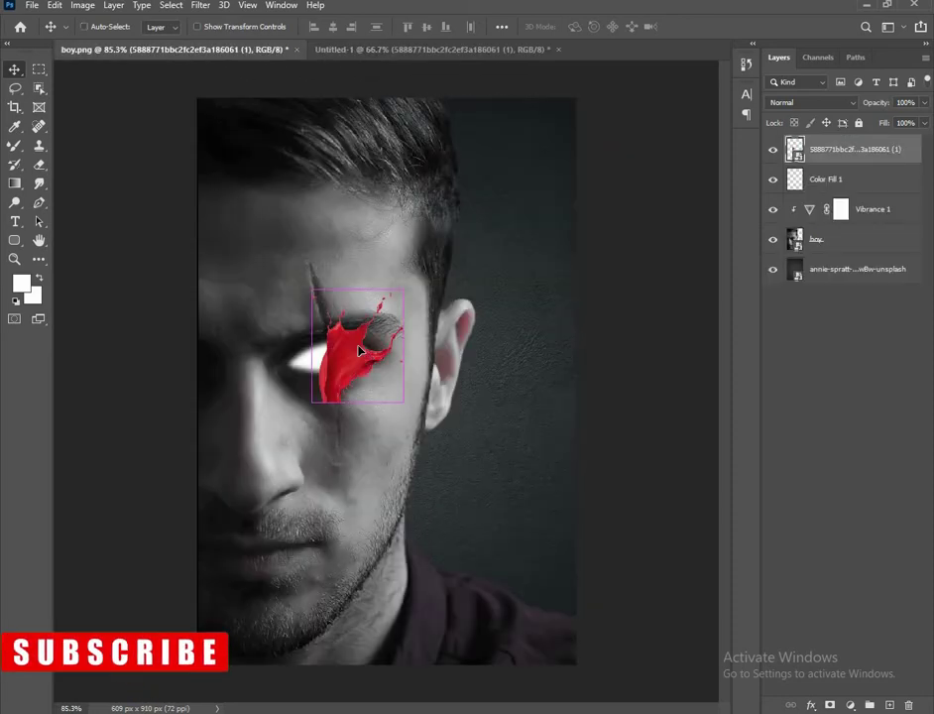
key("ctrl+t")
mouse_move(424, 404)
left_mouse_down()
mouse_move(470, 466)
mouse_move(210, 238)
mouse_move(207, 311)
left_mouse_up()
mouse_move(381, 328)
left_mouse_down()
mouse_move(374, 367)
mouse_move(347, 375)
left_mouse_up()
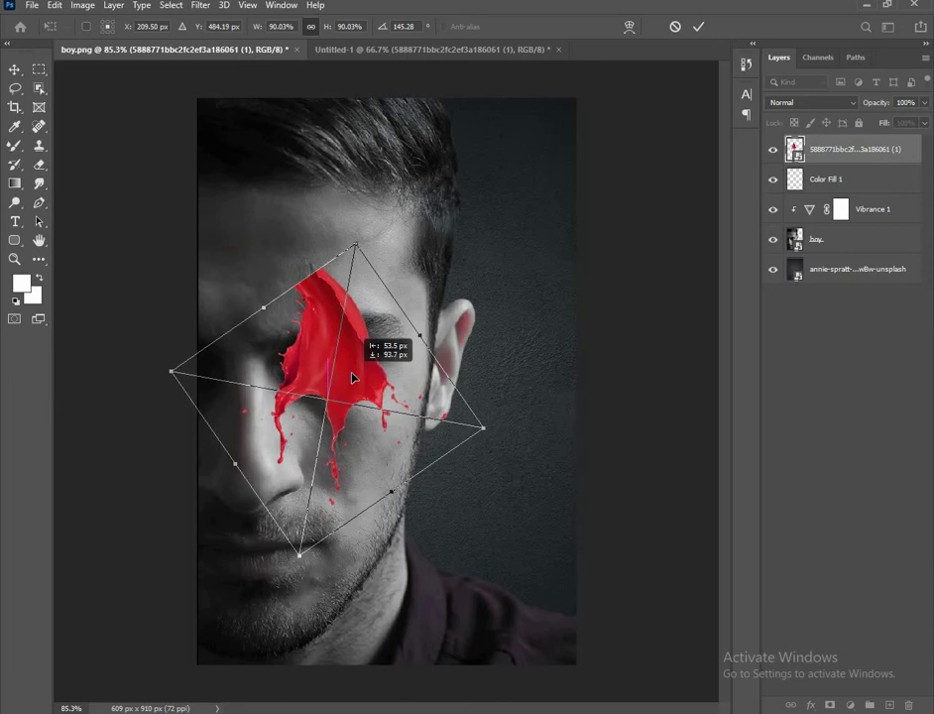
left_click_drag(347, 375, 348, 380)
left_click(697, 28)
left_click(795, 102)
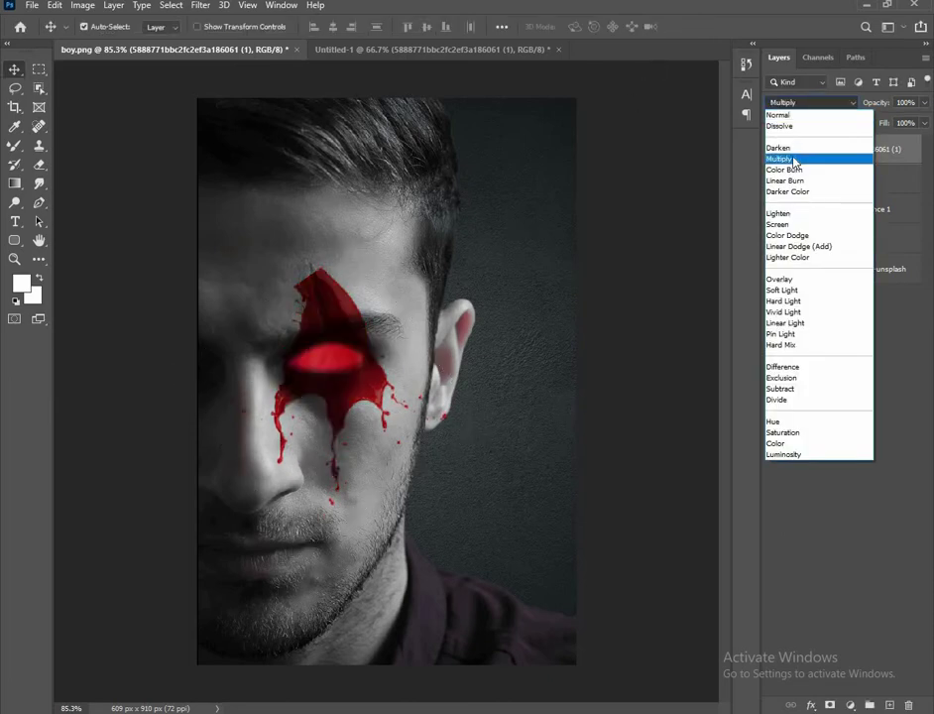
left_click(793, 154)
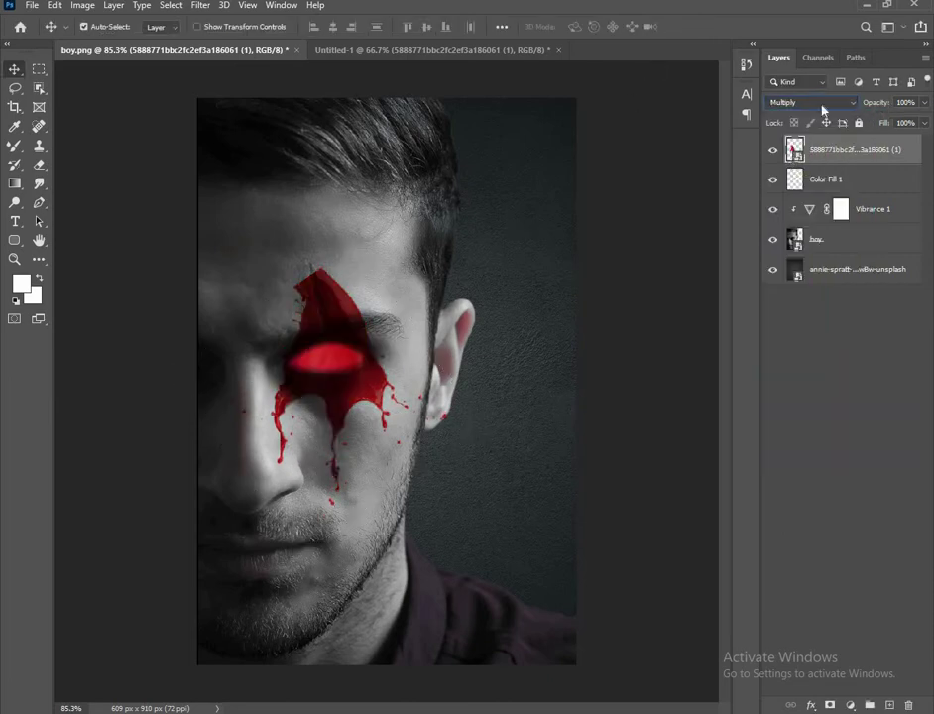
- Rasterize the splash and erase a thin line along the lower eyelid with a size-9 eraser
left_click(39, 163)
left_click(328, 298)
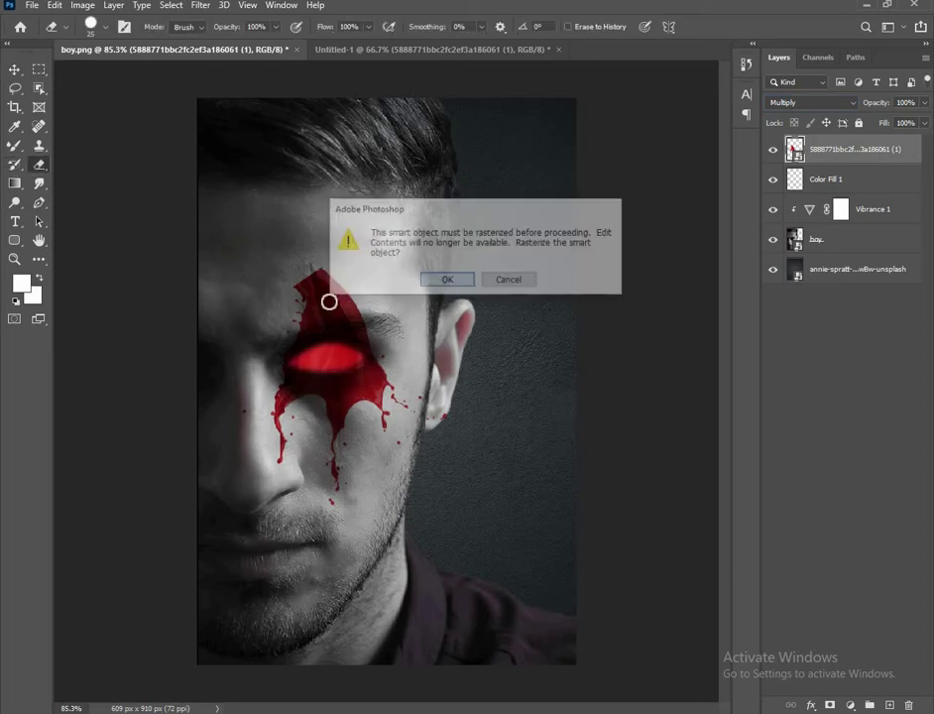
key("Return")
scroll(367, 419, "up", 5)
key("bracketleft")
key("bracketleft")
mouse_move(442, 387)
left_mouse_down()
mouse_move(344, 421)
mouse_move(219, 406)
left_mouse_up()
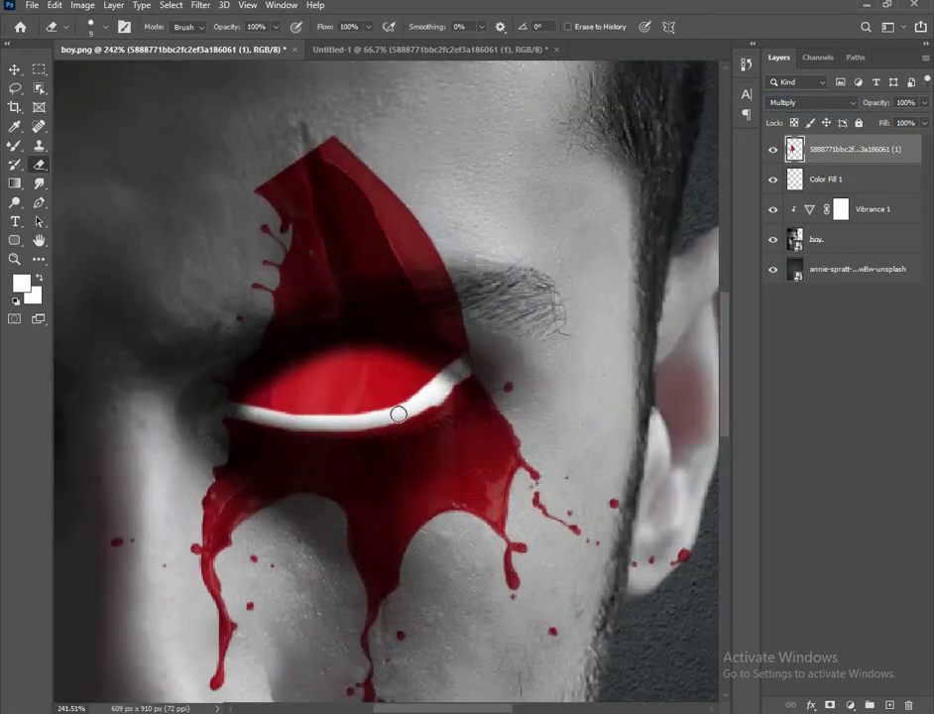
- Erase the red covering the eye with a size-20 eraser, keeping the drips on the cheek
key("bracketright")
key("bracketright")
key("bracketright")
mouse_move(434, 345)
left_mouse_down()
mouse_move(459, 342)
mouse_move(261, 178)
mouse_move(254, 302)
mouse_move(427, 244)
mouse_move(285, 297)
mouse_move(409, 269)
mouse_move(365, 250)
mouse_move(410, 337)
left_mouse_up()
mouse_move(262, 661)
left_mouse_down()
mouse_move(262, 433)
mouse_move(270, 436)
left_mouse_up()
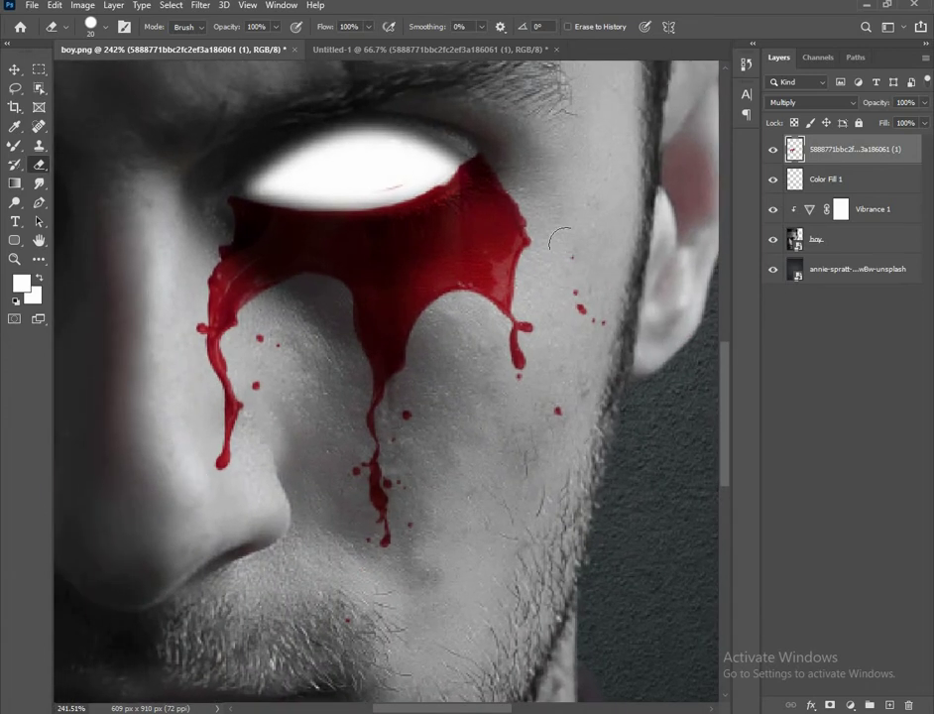
scroll(409, 407, "down", 3)
scroll(414, 411, "down", 2)
scroll(283, 407, "up", 1)
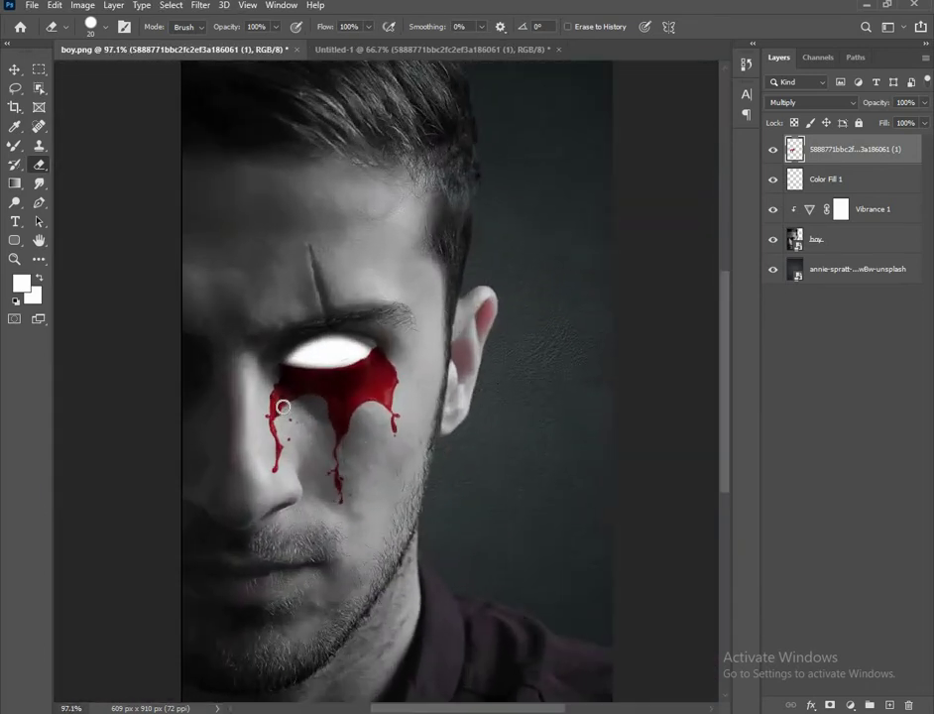
- Copy a second splash from Untitled-1 onto the portrait, scale it over the eye, and set Multiply
key("v")
left_click(411, 56)
left_click_drag(416, 271, 375, 409)
key("ctrl+t")
left_click_drag(397, 287, 394, 210)
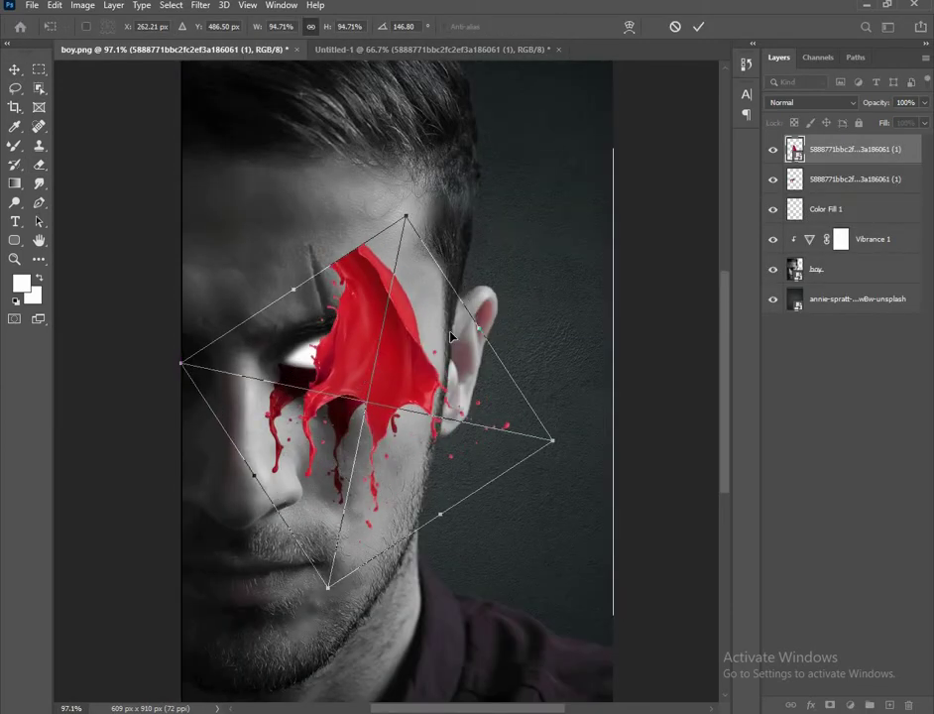
left_click_drag(365, 380, 356, 382)
left_click(698, 26)
left_click(812, 102)
left_click(808, 162)
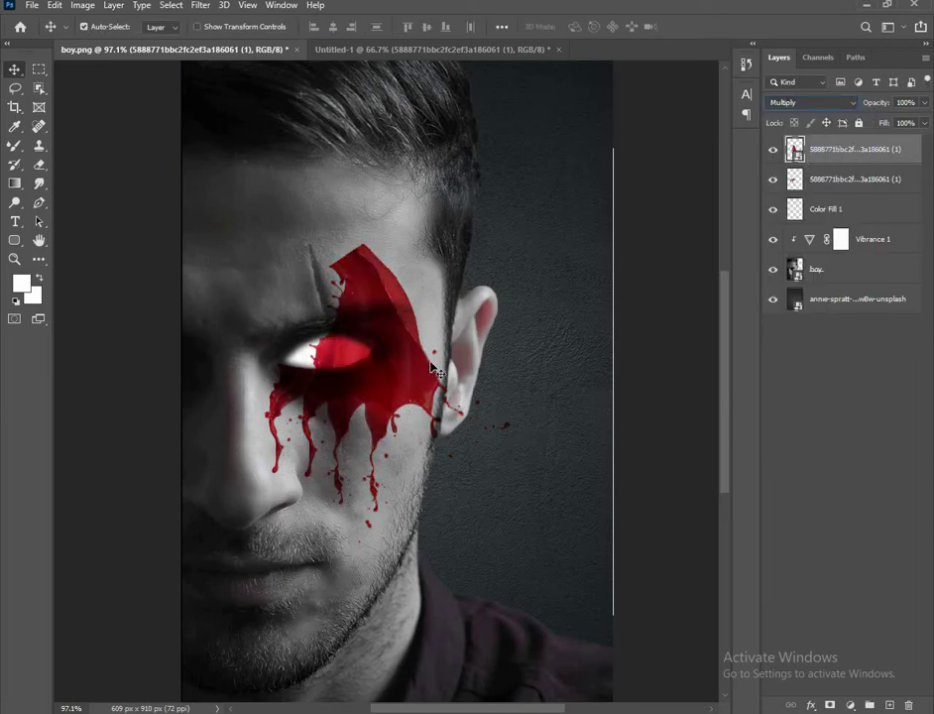
left_click_drag(433, 369, 365, 387)
- Erase the upper splash over the eye and the stray blood dots beside the cheek drip
key("e")
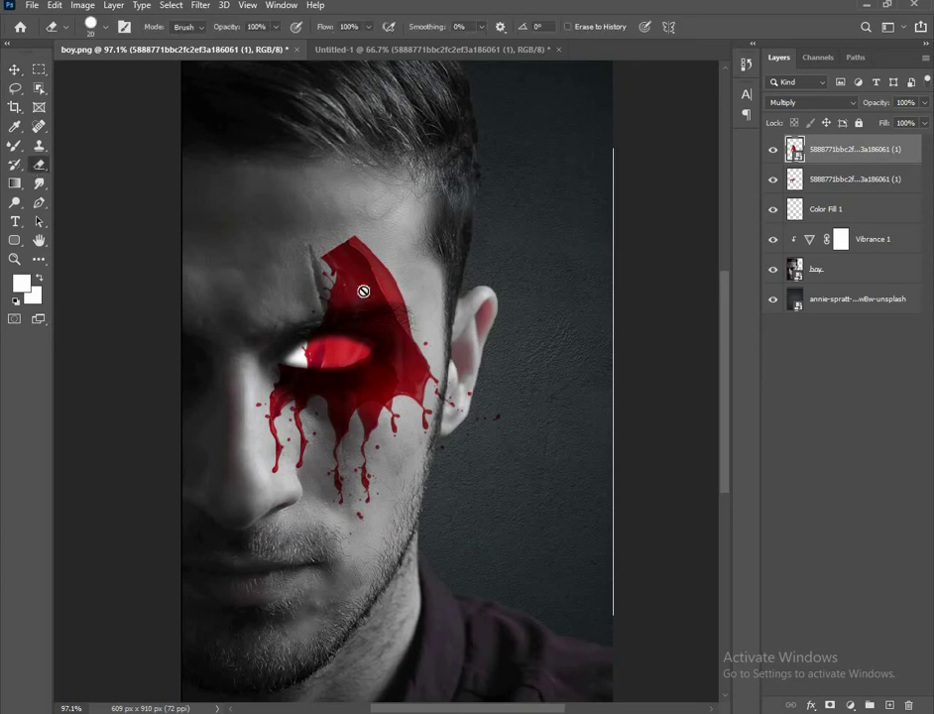
key("bracketleft")
key("bracketleft")
key("bracketleft")
left_click_drag(367, 268, 327, 358)
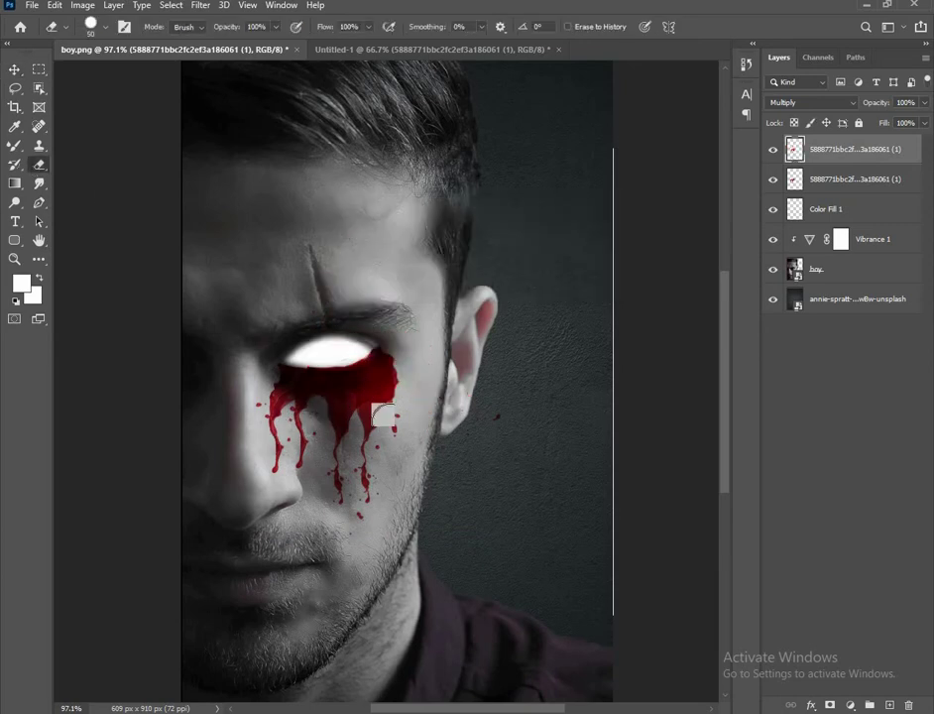
left_click(853, 179)
key("bracketleft")
key("bracketleft")
key("bracketleft")
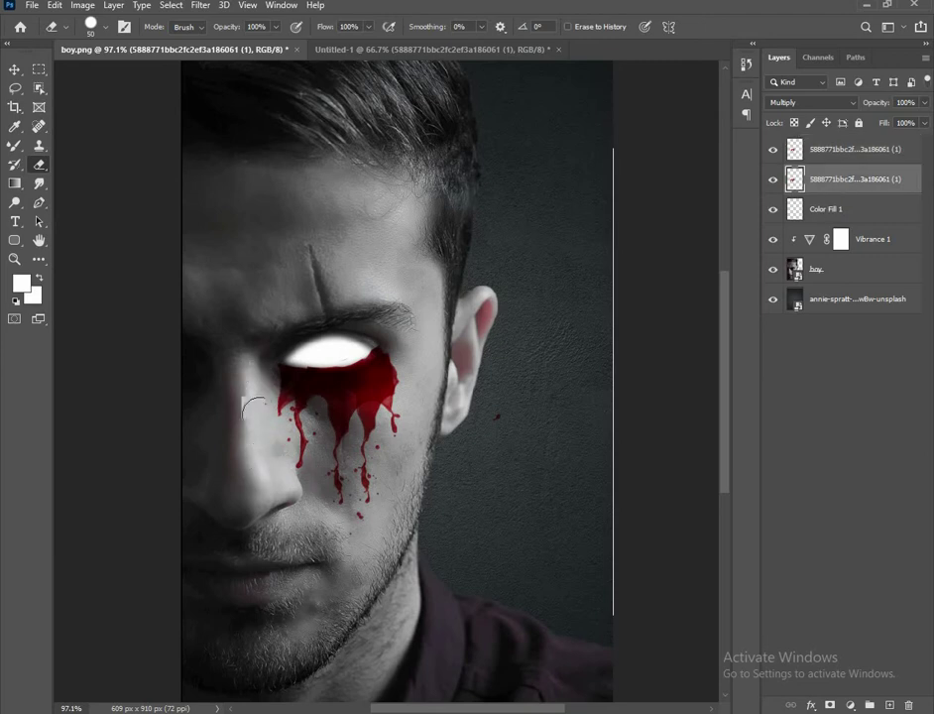
scroll(256, 435, "up", 5)
key("p")
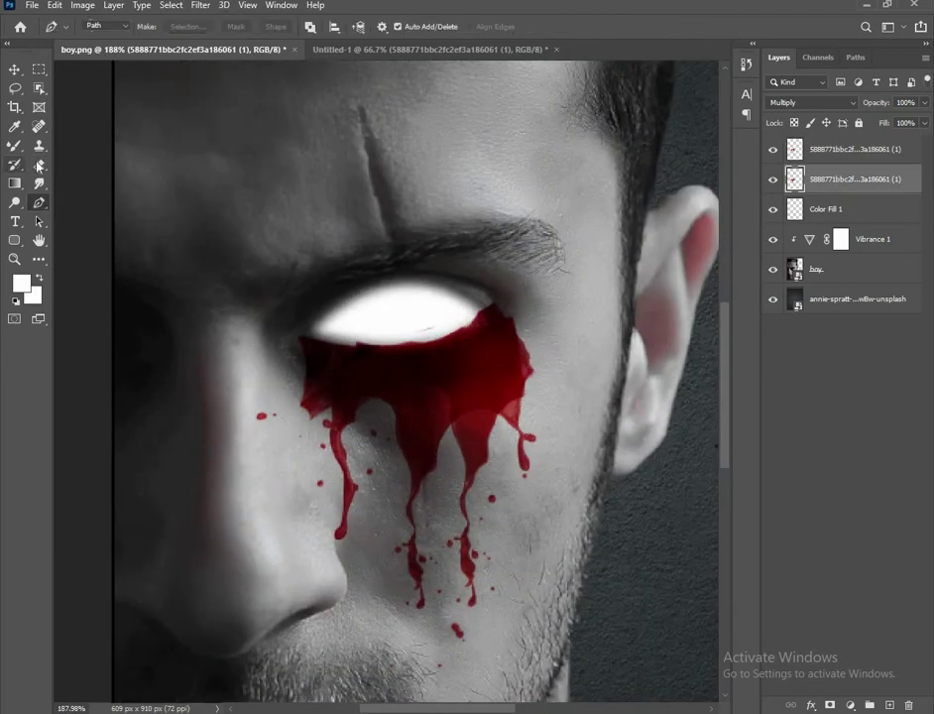
key("e")
key("p")
key("e")
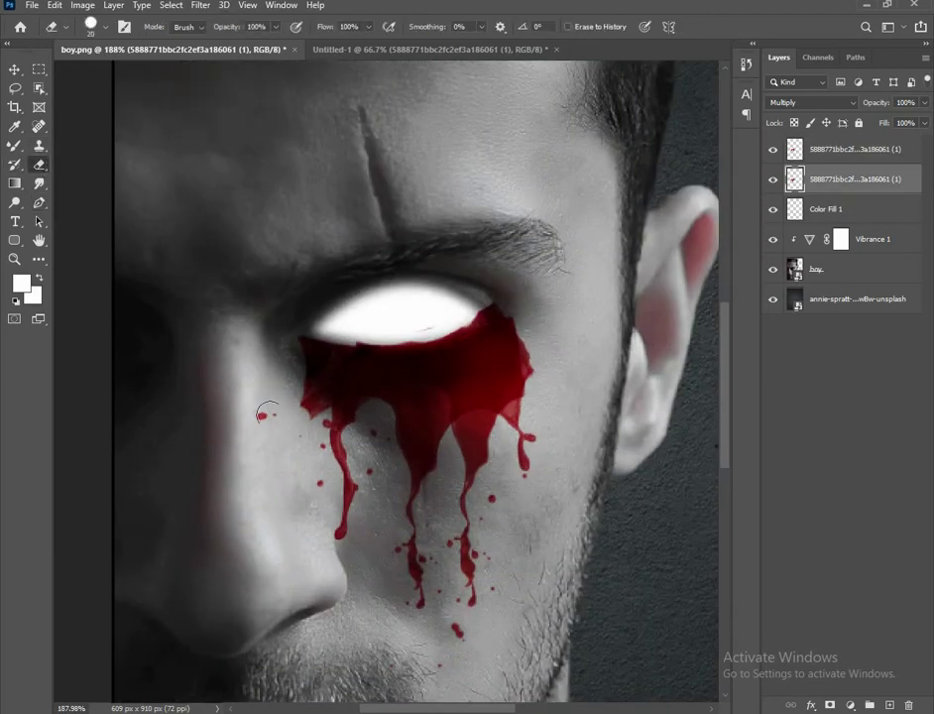
left_click_drag(262, 416, 299, 399)
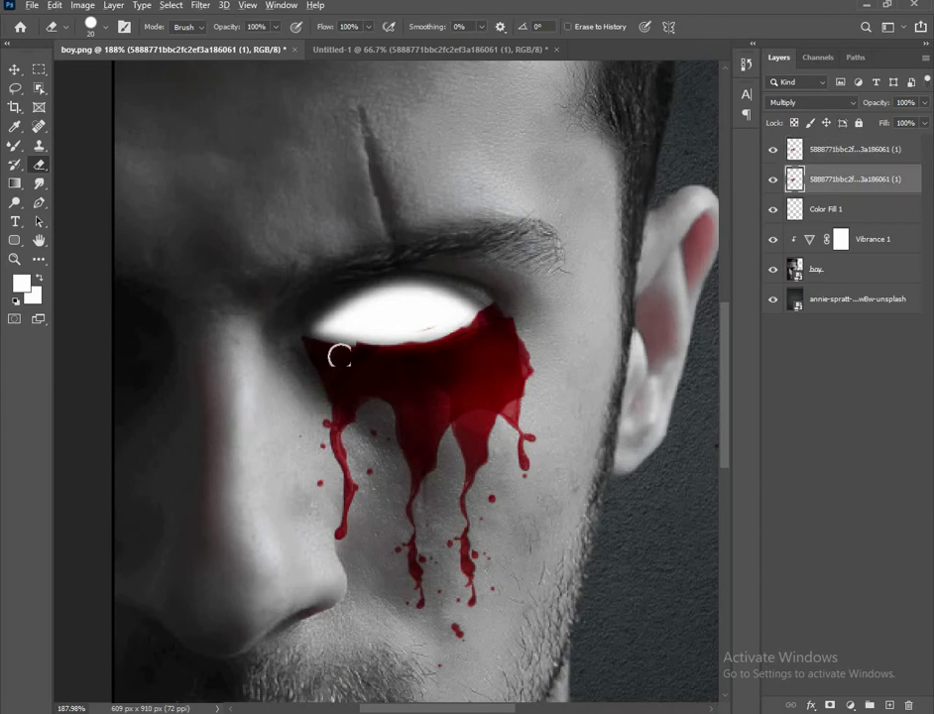
- Select both blood layers and try a lower opacity, then restore them to 100%
key("ctrl+0")
scroll(308, 374, "up", 1)
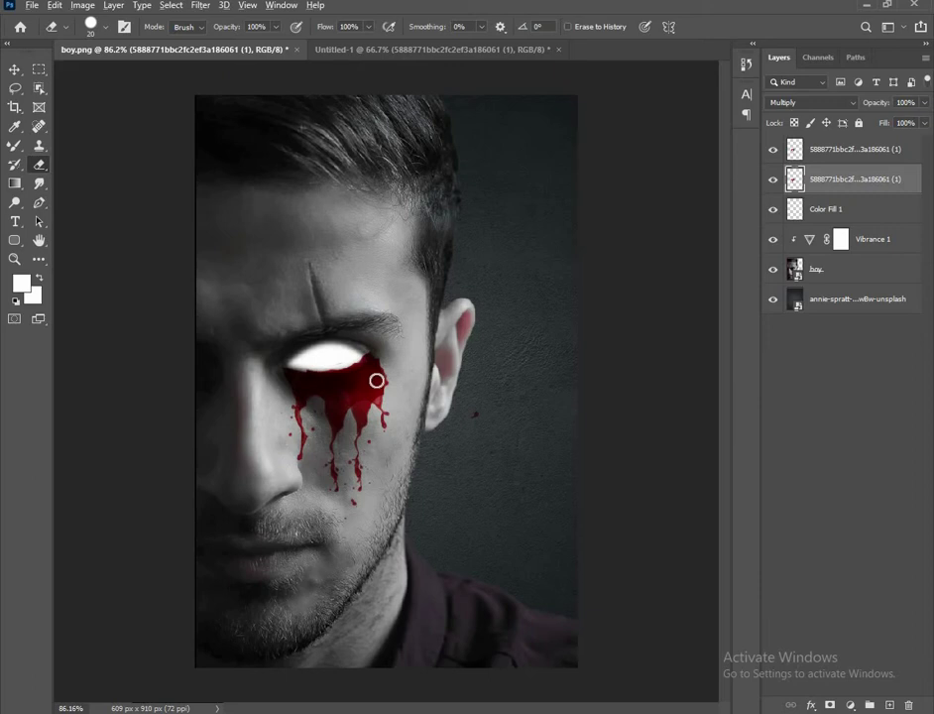
scroll(377, 381, "up", 1)
left_click(796, 149)
scroll(377, 368, "down", 2)
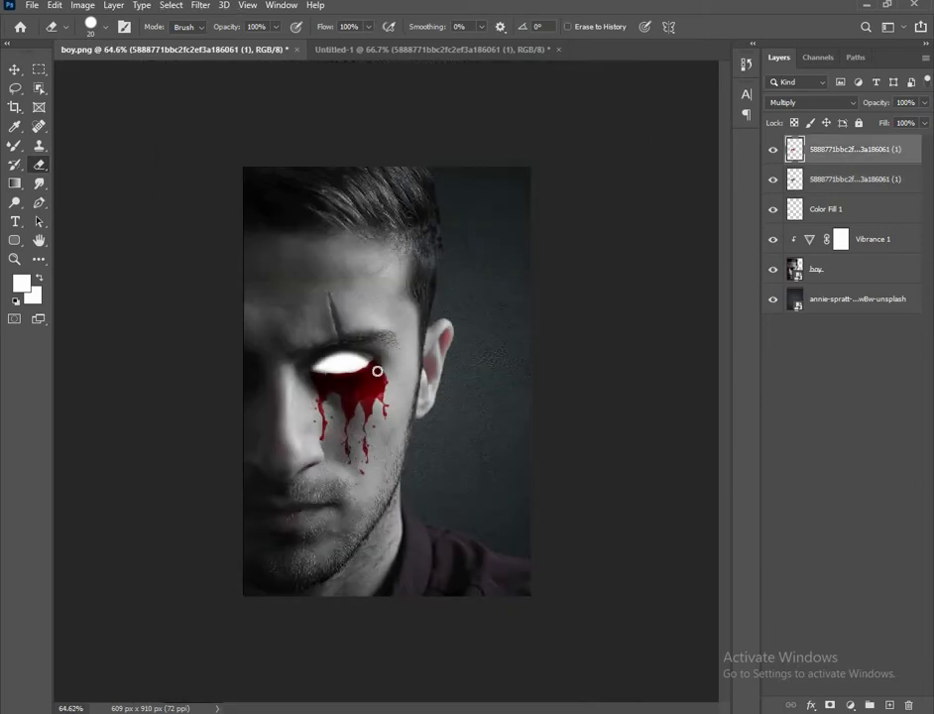
scroll(377, 371, "up", 1)
key("v")
left_click(853, 179, "shift")
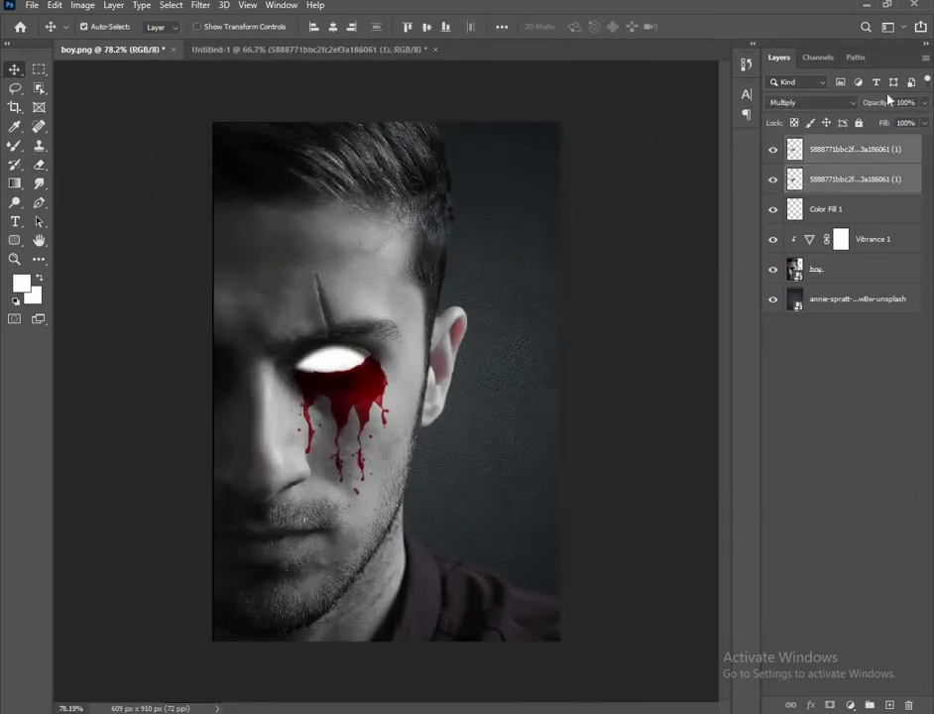
left_click_drag(878, 103, 866, 106)
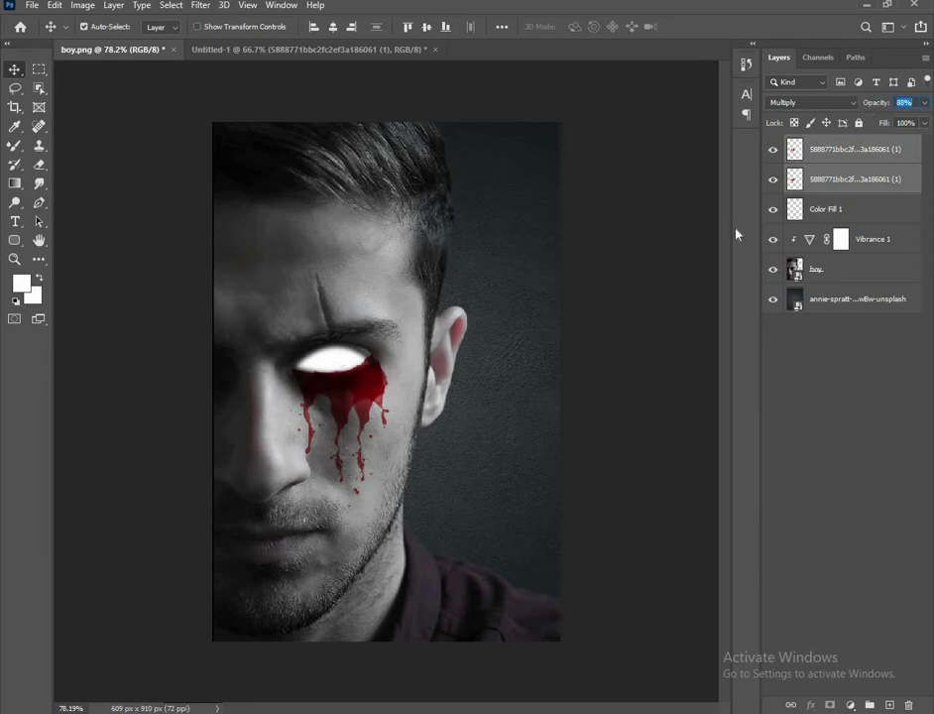
key("ctrl+z")
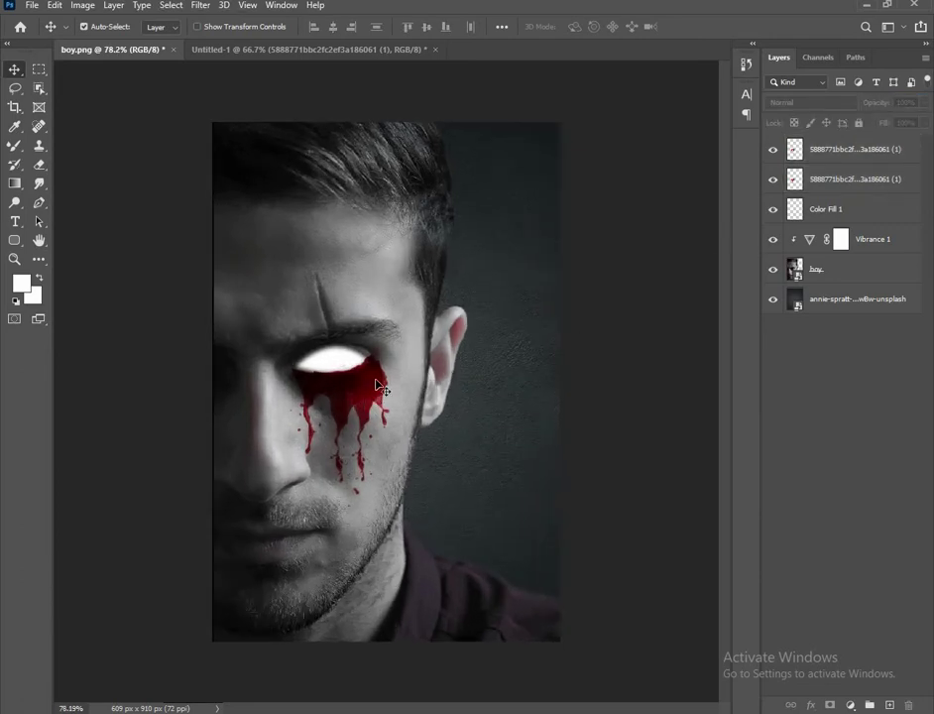
- Duplicate the blood toward the cheek, rotate the copy to about -18°, and place it beside the eye
left_click_drag(378, 386, 476, 404)
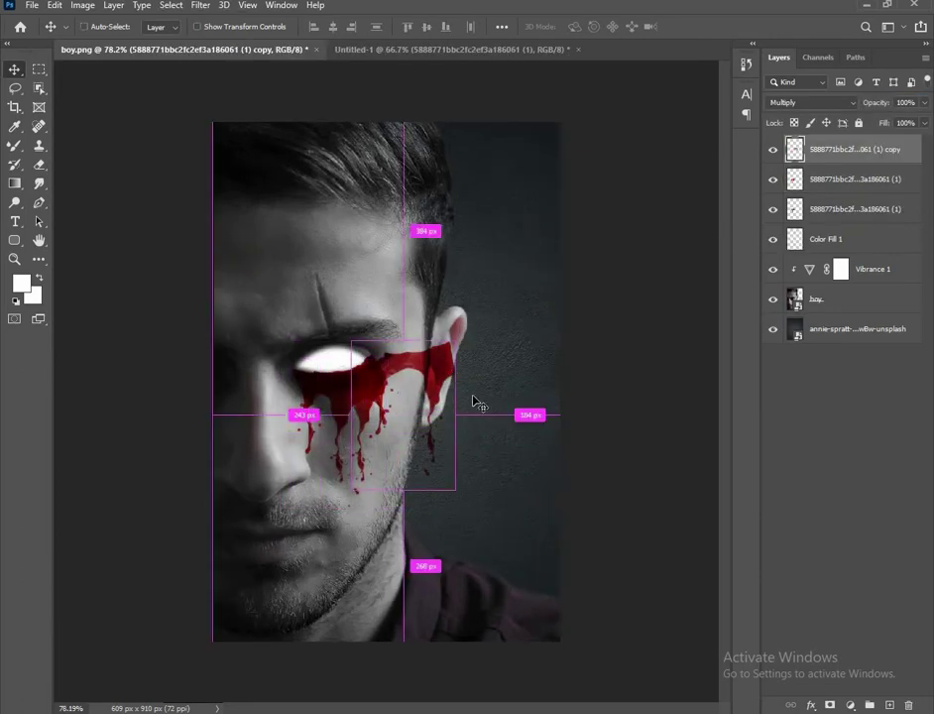
key("ctrl+t")
key("ctrl+plus")
left_click_drag(486, 551, 556, 467)
left_click_drag(382, 303, 409, 339)
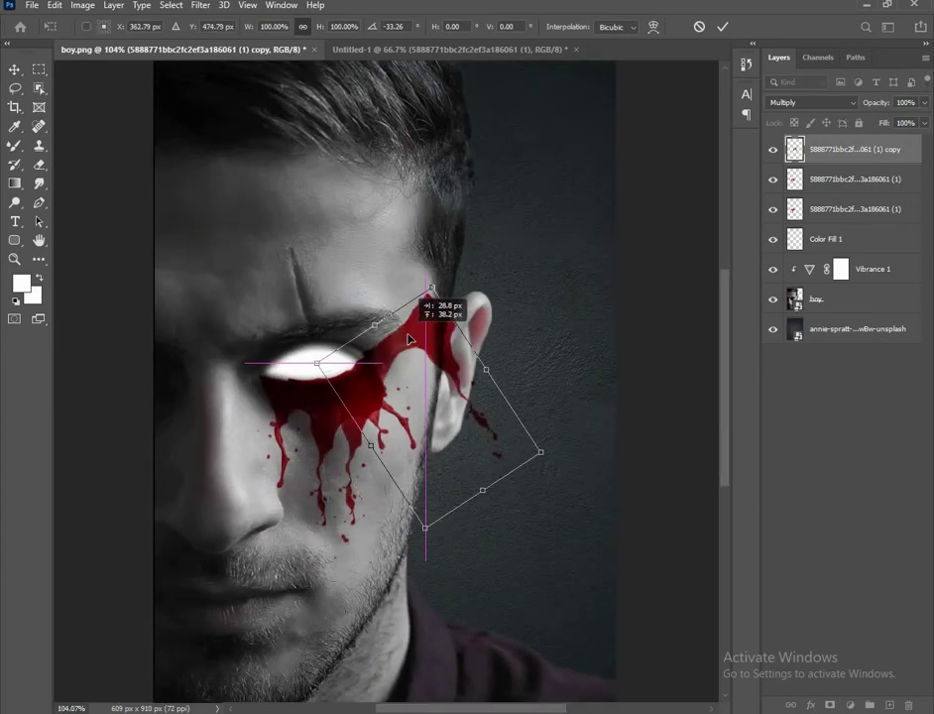
left_click_drag(519, 470, 549, 485)
left_click_drag(433, 350, 444, 362)
key("Return")
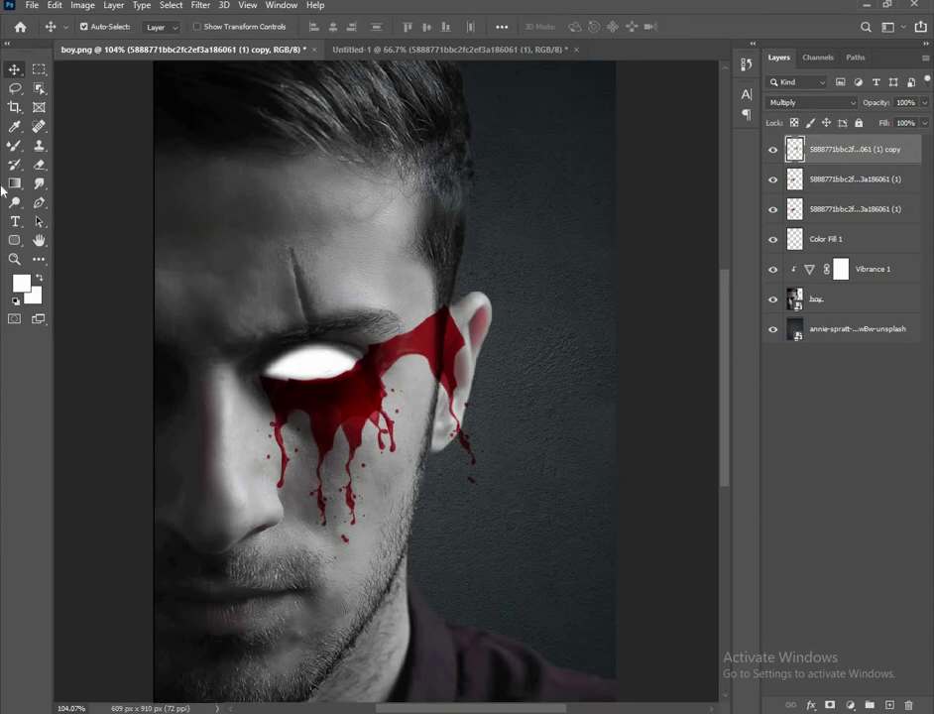
- Erase the copy's blood near the inner eye corner and over the temple and ear, then nudge it
key("e")
scroll(426, 397, "up", 1)
scroll(426, 397, "up", 2)
left_click_drag(297, 307, 350, 357)
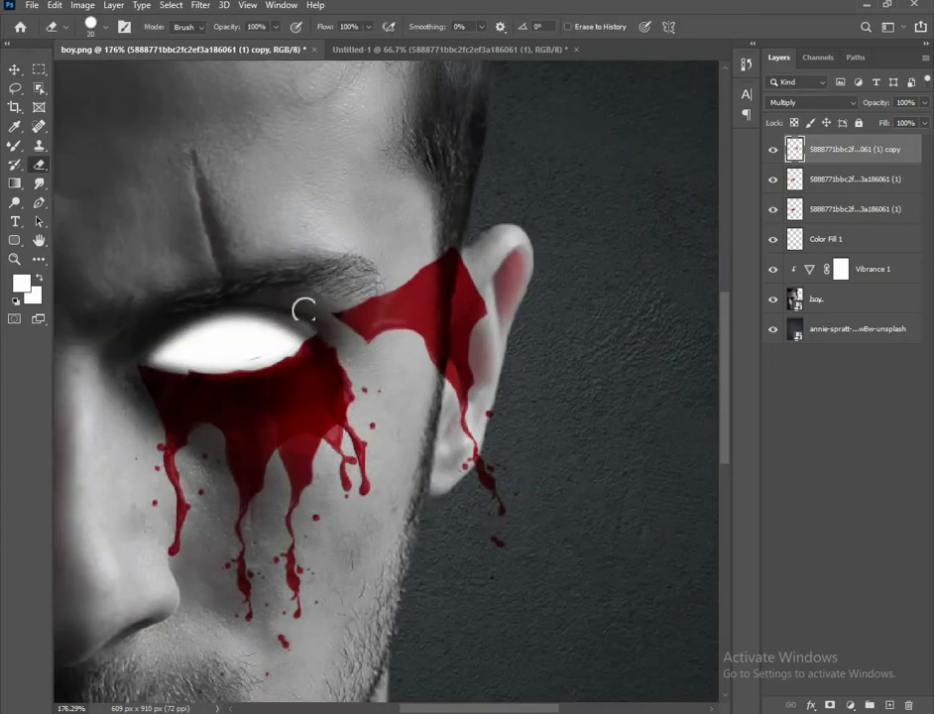
key("bracketright")
key("bracketright")
key("bracketright")
left_click_drag(377, 297, 476, 456)
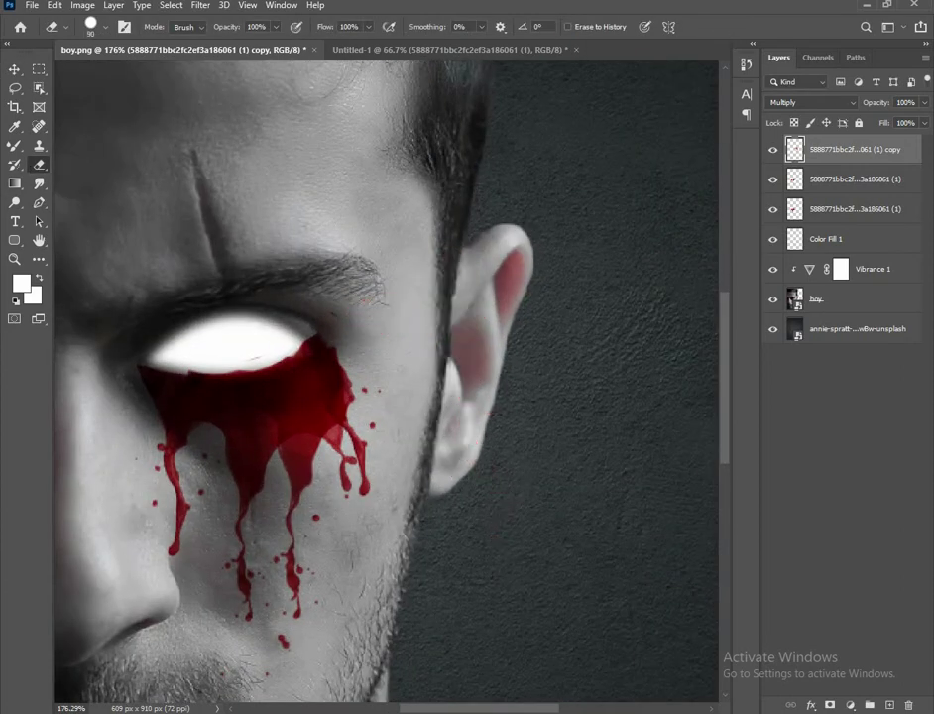
scroll(335, 338, "down", 1, "alt")
scroll(334, 338, "down", 3, "alt")
key("v")
scroll(396, 397, "up", 2, "alt")
mouse_move(403, 403)
left_mouse_down()
mouse_move(412, 404)
mouse_move(402, 401)
left_mouse_up()
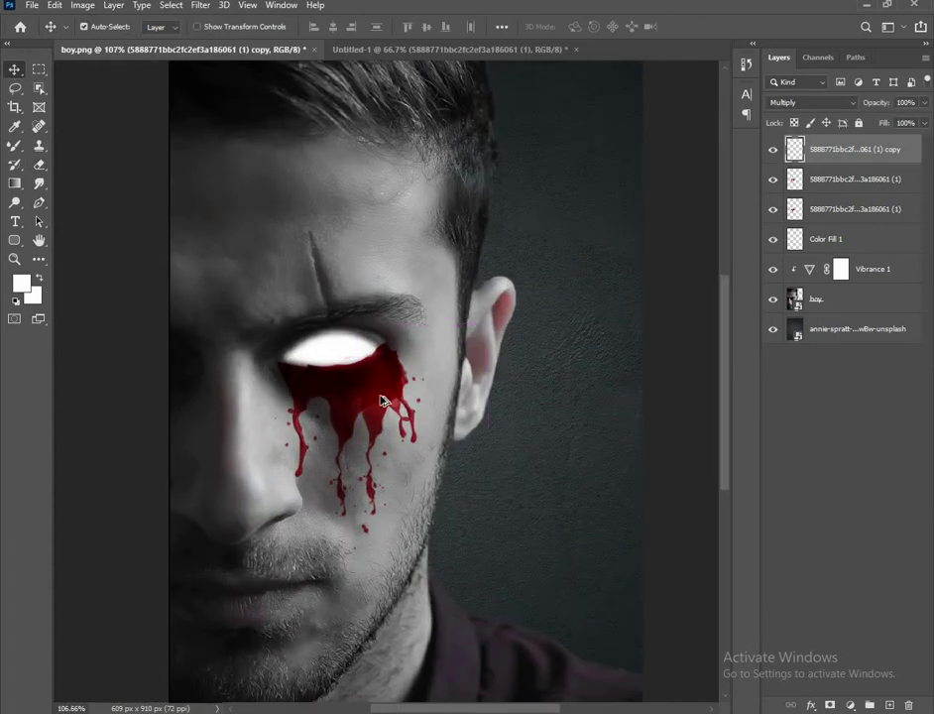
- Select the blood drip layer, fit the portrait in view, and switch to Untitled-1
scroll(381, 399, "down", 3, "alt")
scroll(364, 376, "up", 1)
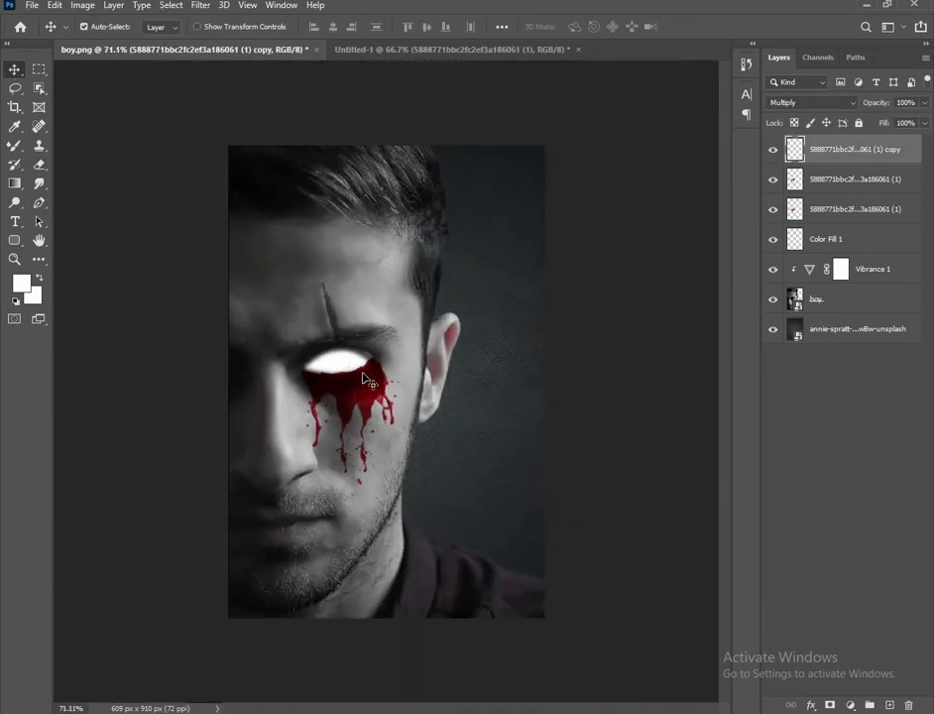
scroll(310, 377, "up", 4, "alt")
scroll(309, 377, "up", 1, "alt")
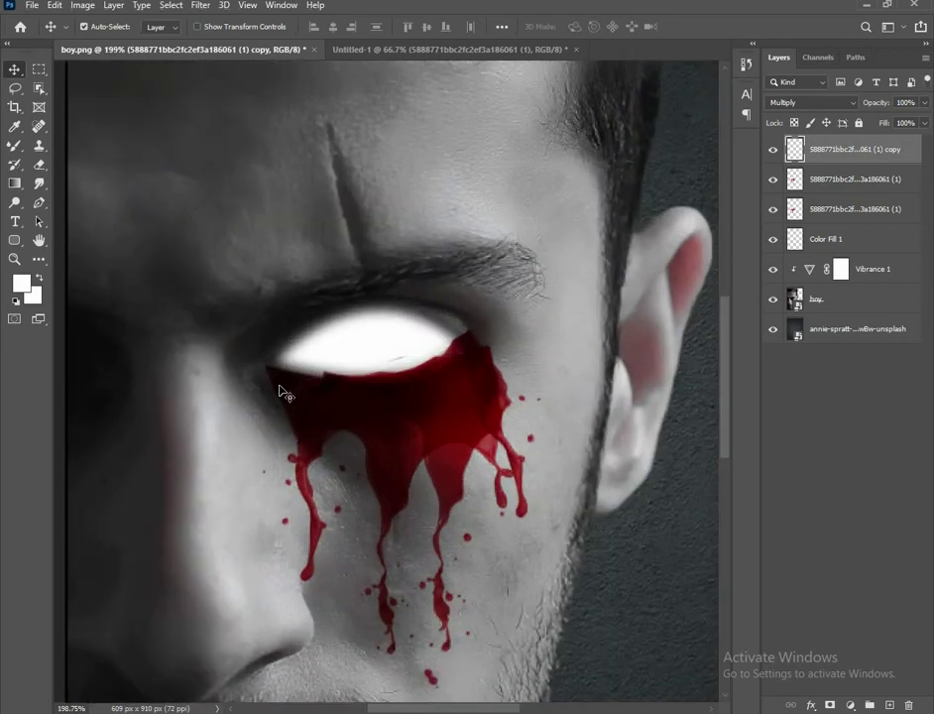
left_click(307, 389)
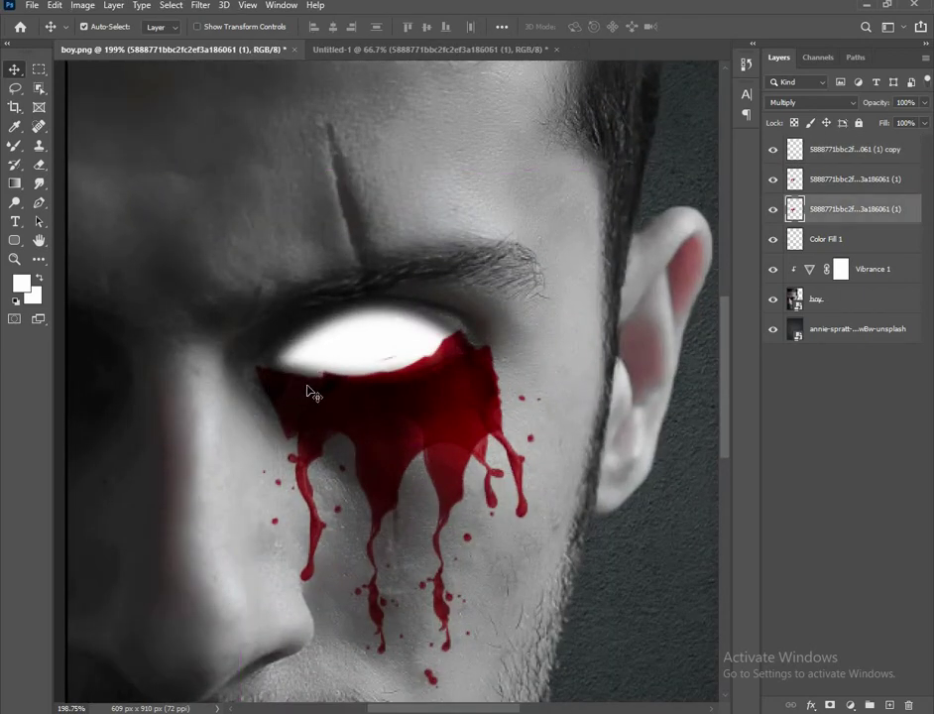
key("ctrl+0")
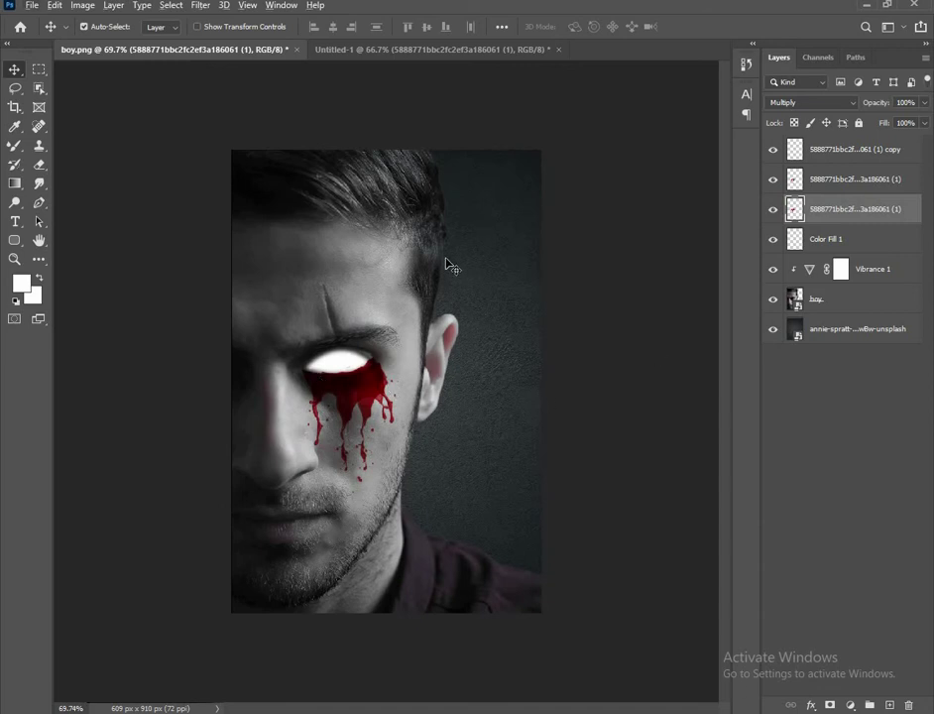
key("ctrl+Tab")
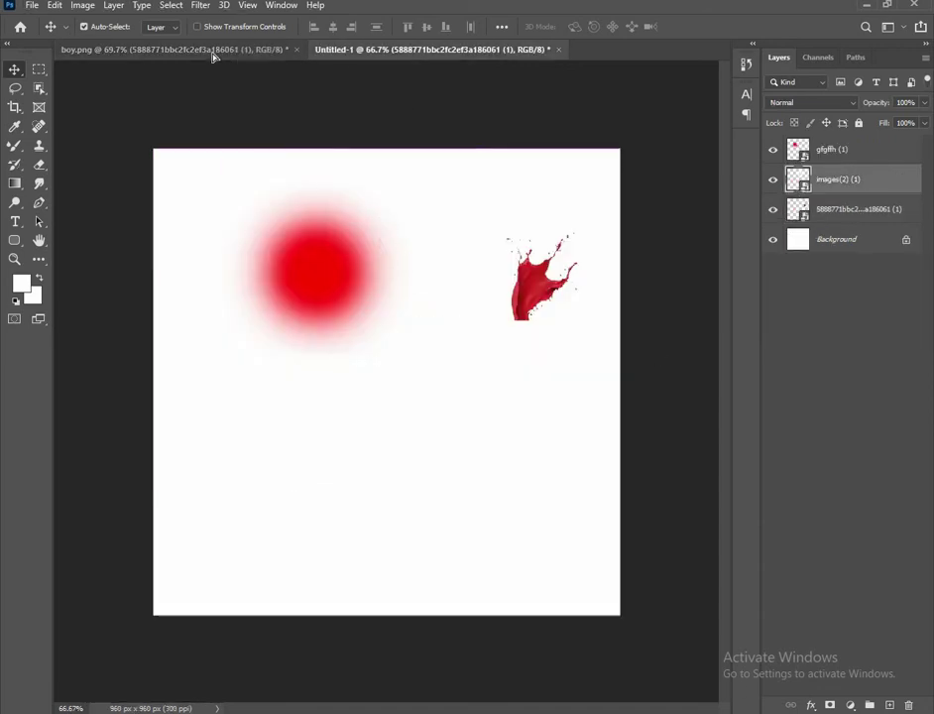
- Back on boy.png, set the stitch scar to Multiply and scale and rotate it onto the cheek
left_click(213, 54)
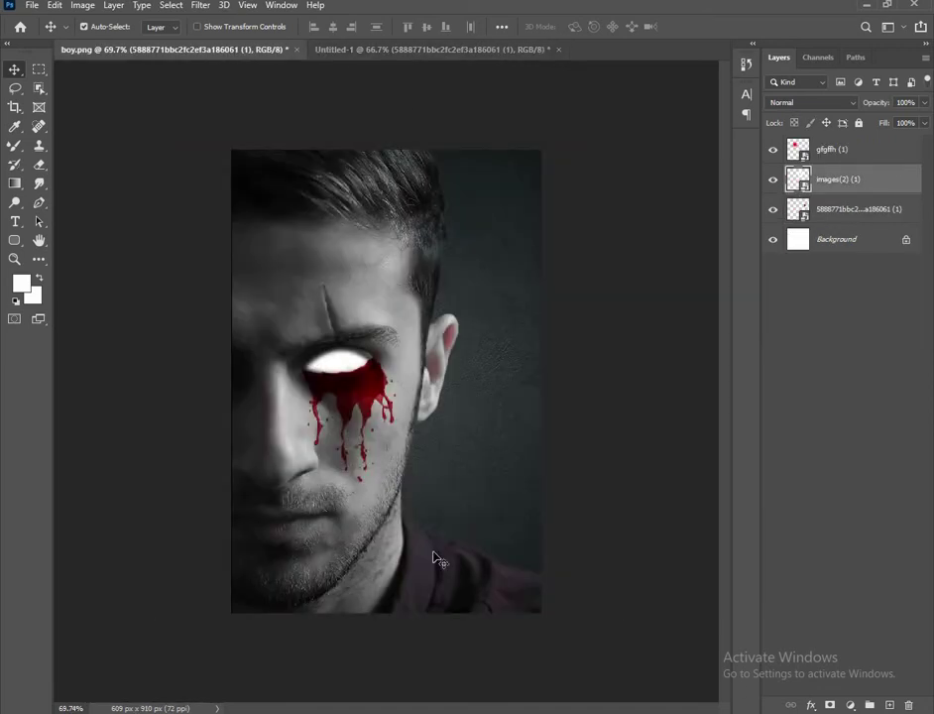
left_click(812, 103)
left_click(804, 147)
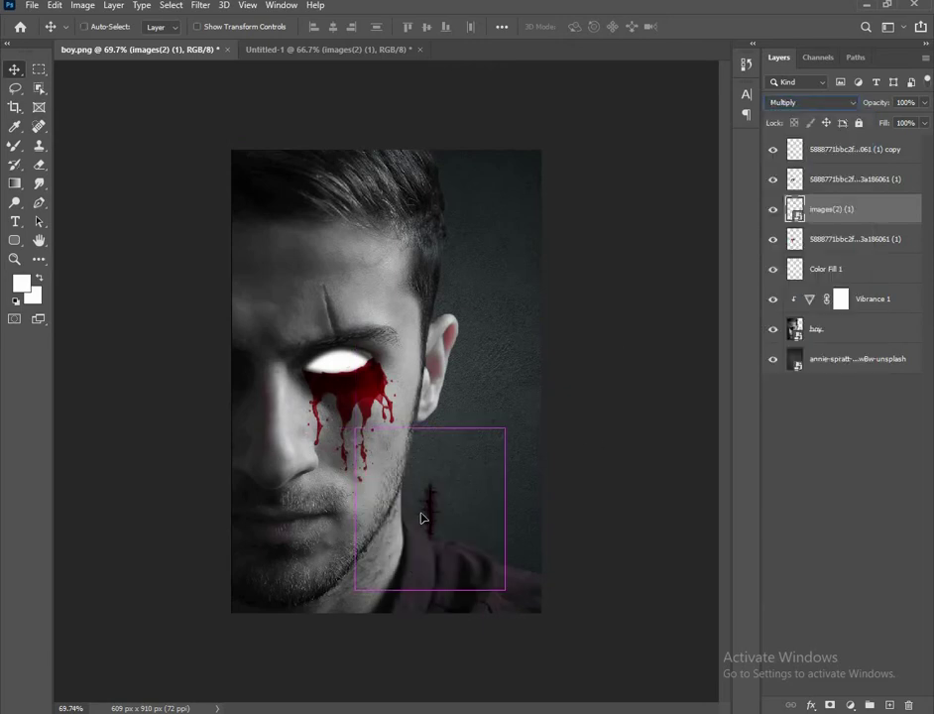
key("ctrl+t")
mouse_move(420, 518)
left_mouse_down()
mouse_move(469, 509)
mouse_move(385, 479)
mouse_move(338, 335)
left_mouse_up()
left_click(579, 231)
- Duplicate the stitch onto the forehead, rotate it toward upright, enlarge it, and commit
key("ctrl+t")
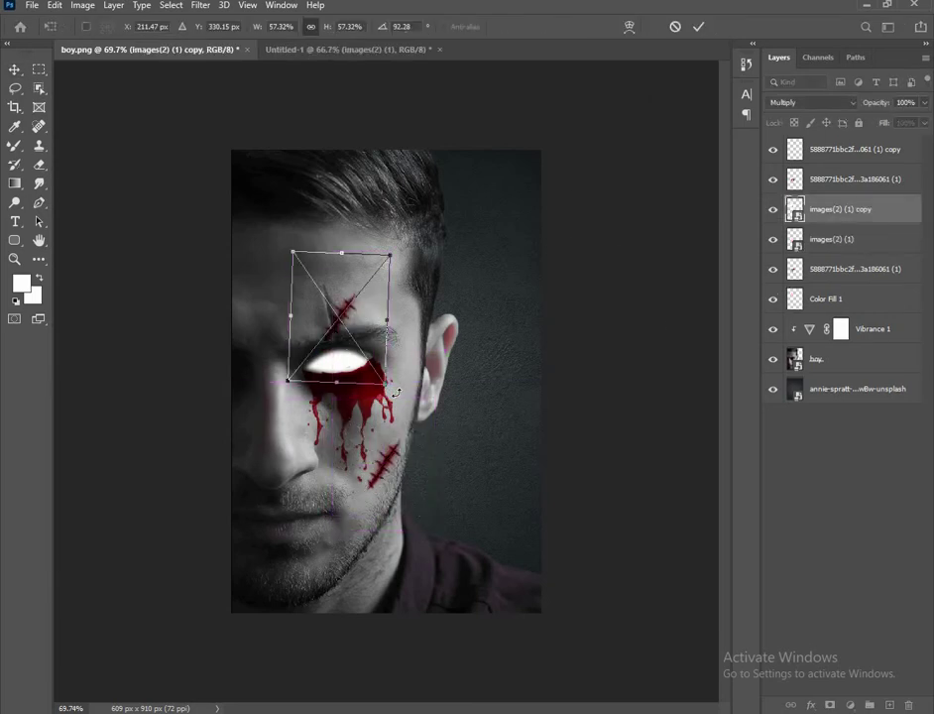
left_click_drag(409, 387, 412, 306)
left_click_drag(333, 240, 333, 216)
left_click_drag(325, 294, 341, 299)
left_click(699, 27)
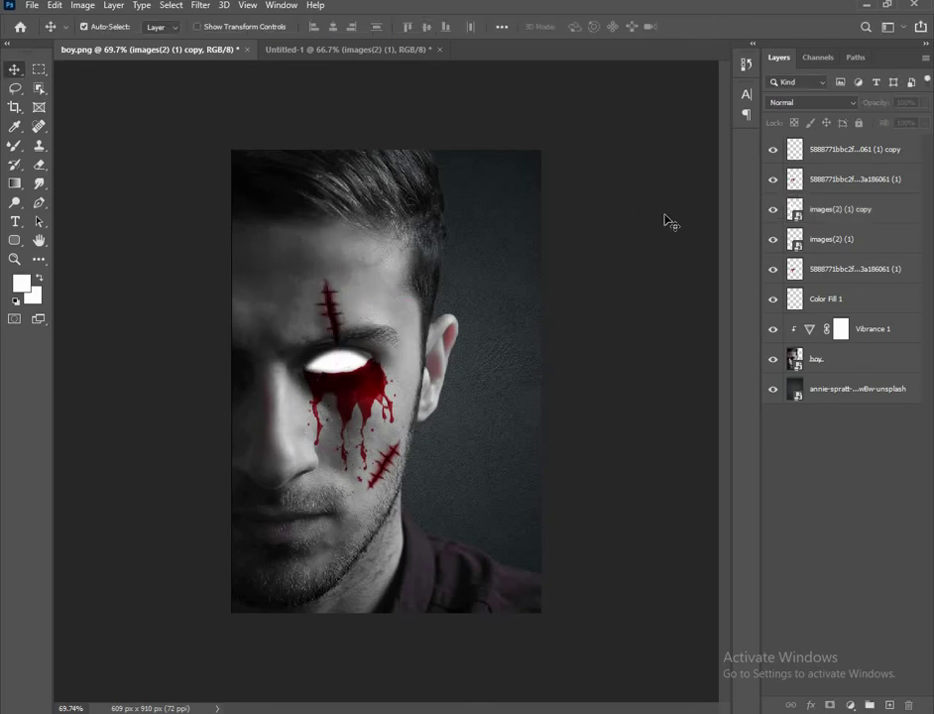
key("ctrl+plus")
- Duplicate a stitch toward the mouth, then rotate and scale it across the lips
left_click_drag(380, 483, 255, 537)
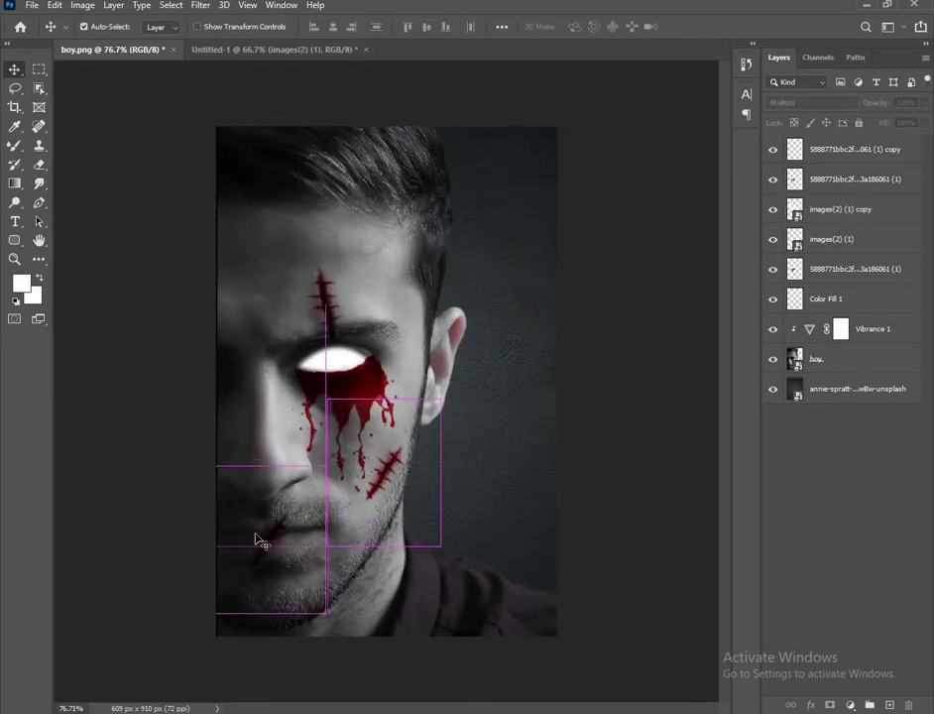
key("ctrl+t")
mouse_move(327, 620)
left_mouse_down()
mouse_move(266, 615)
mouse_move(253, 600)
left_mouse_up()
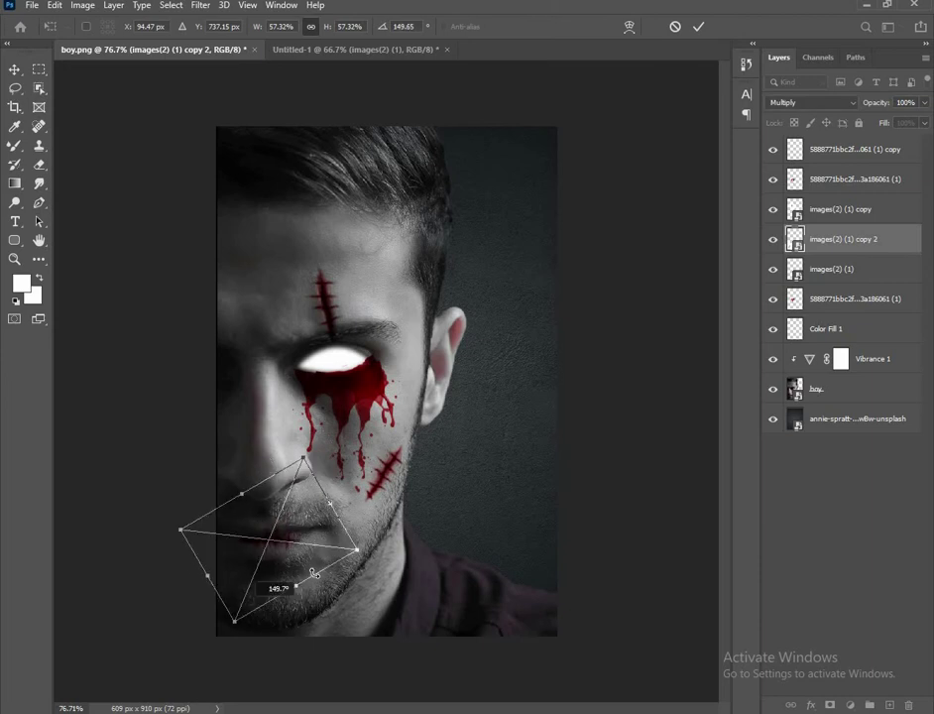
mouse_move(319, 544)
left_mouse_down()
mouse_move(402, 552)
mouse_move(427, 544)
left_mouse_up()
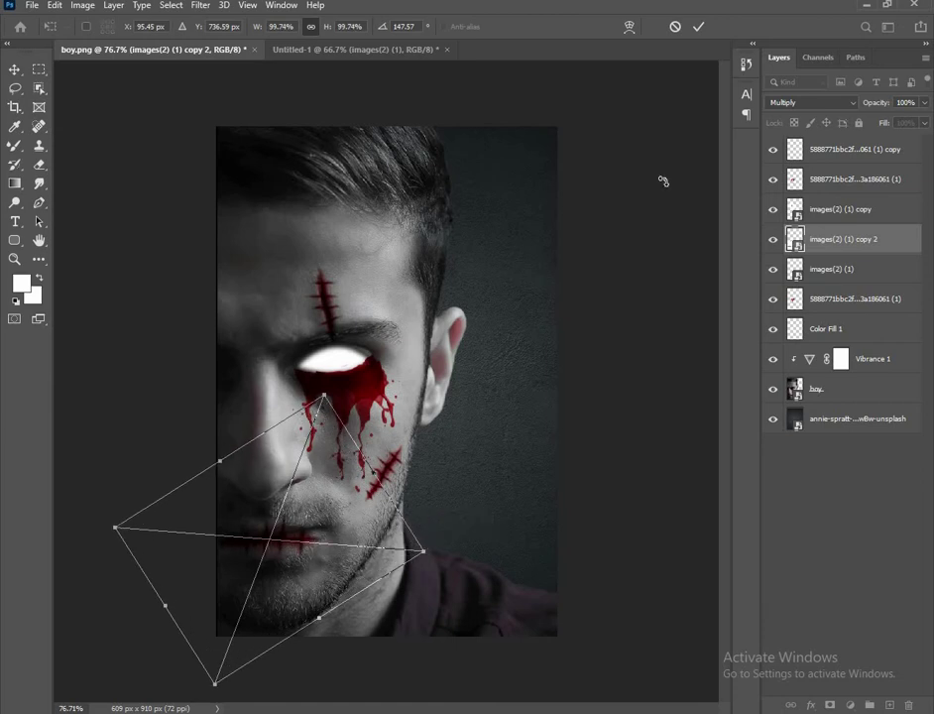
key("Return")
scroll(292, 501, "down", 1)
scroll(274, 532, "up", 3)
scroll(275, 531, "up", 1)
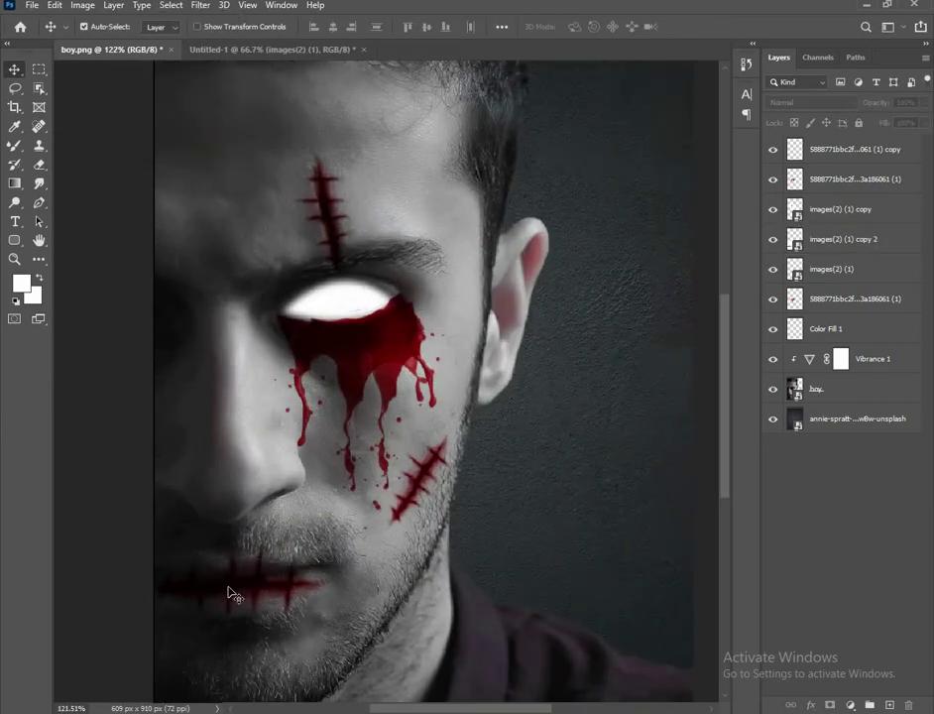
left_click_drag(229, 591, 229, 589)
- Lower the lip stitch's opacity to about 81% and shift it slightly upward
mouse_move(882, 102)
left_mouse_down()
mouse_move(858, 103)
mouse_move(844, 277)
left_mouse_up()
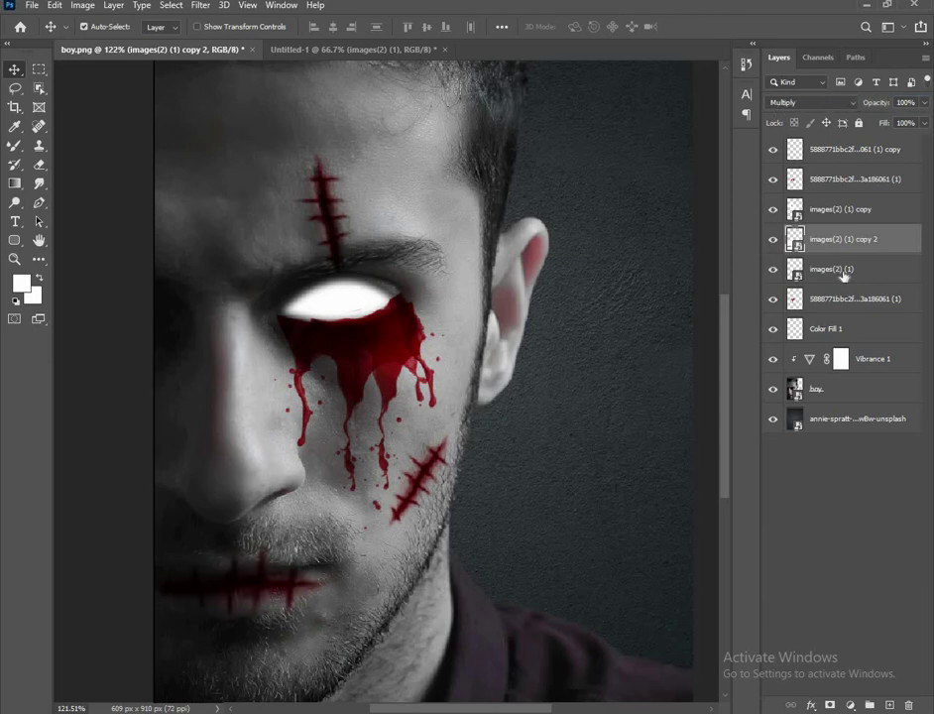
left_click_drag(826, 104, 830, 92)
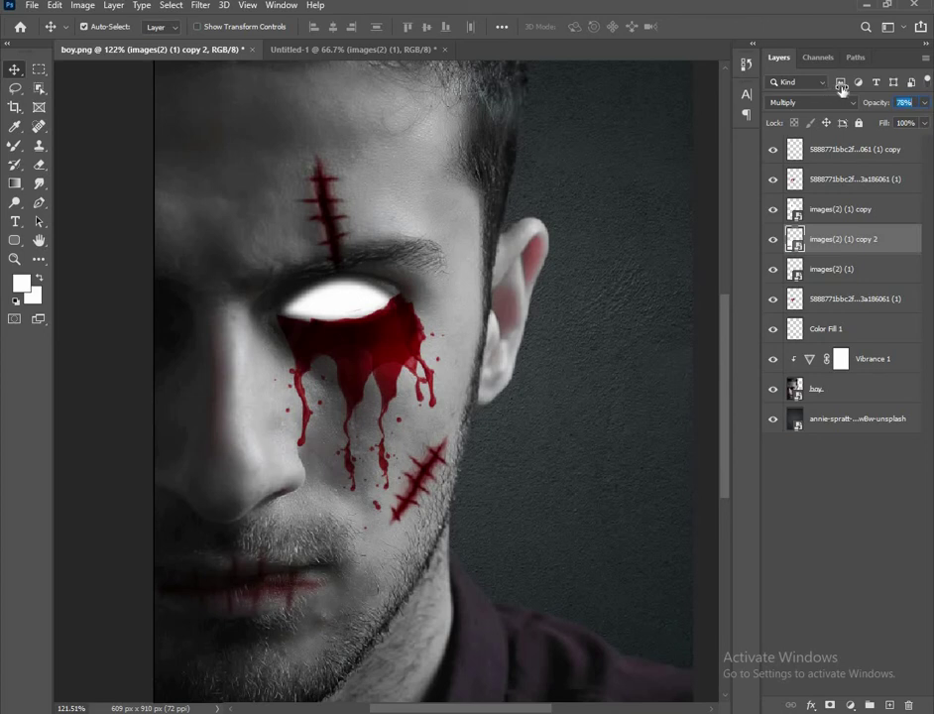
left_click(783, 506)
scroll(444, 414, "down", 3)
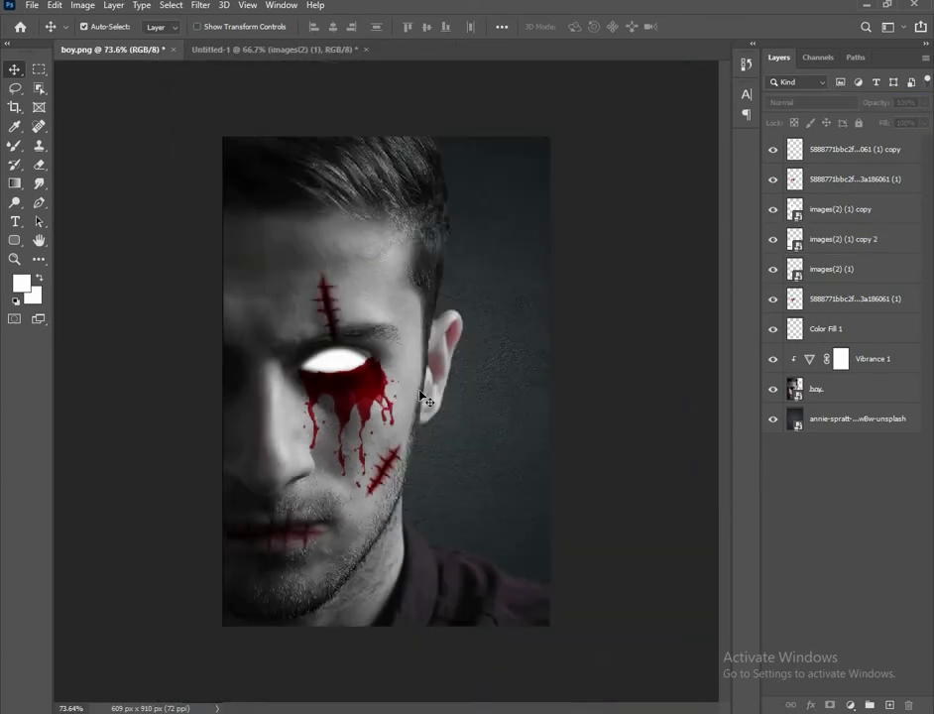
left_click(301, 547)
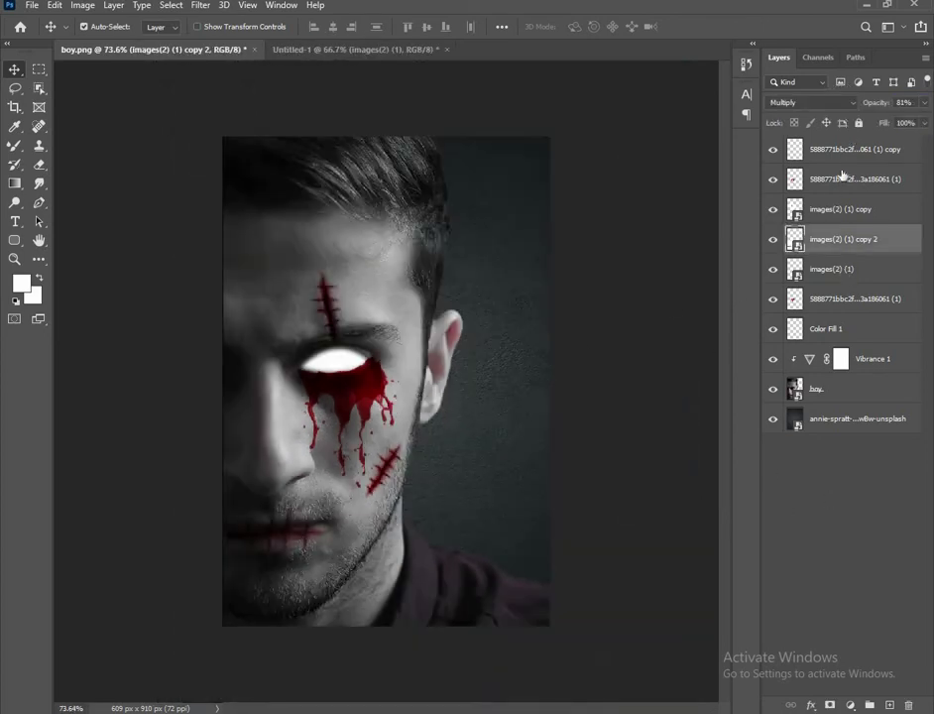
left_click(784, 516)
scroll(294, 541, "down", 1)
scroll(286, 563, "up", 3)
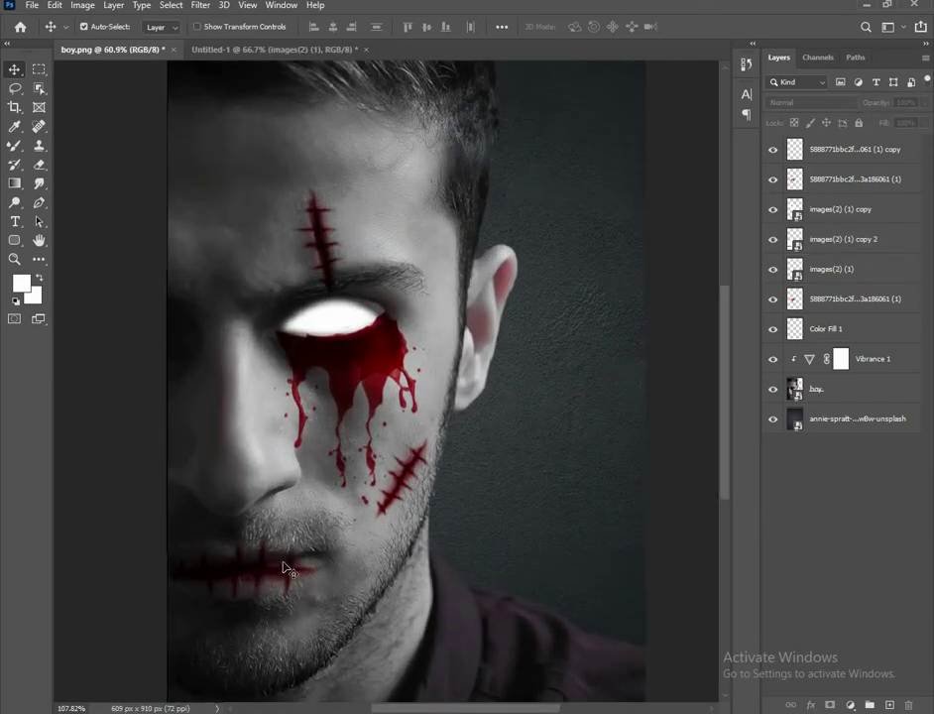
scroll(288, 578, "down", 3)
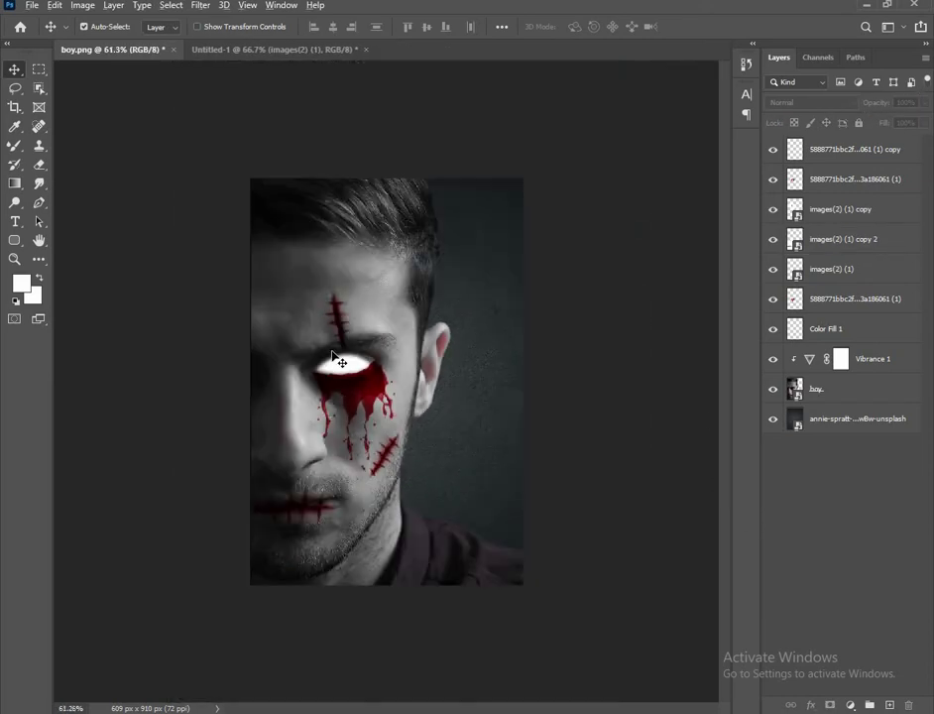
scroll(279, 504, "up", 1)
left_click(280, 526)
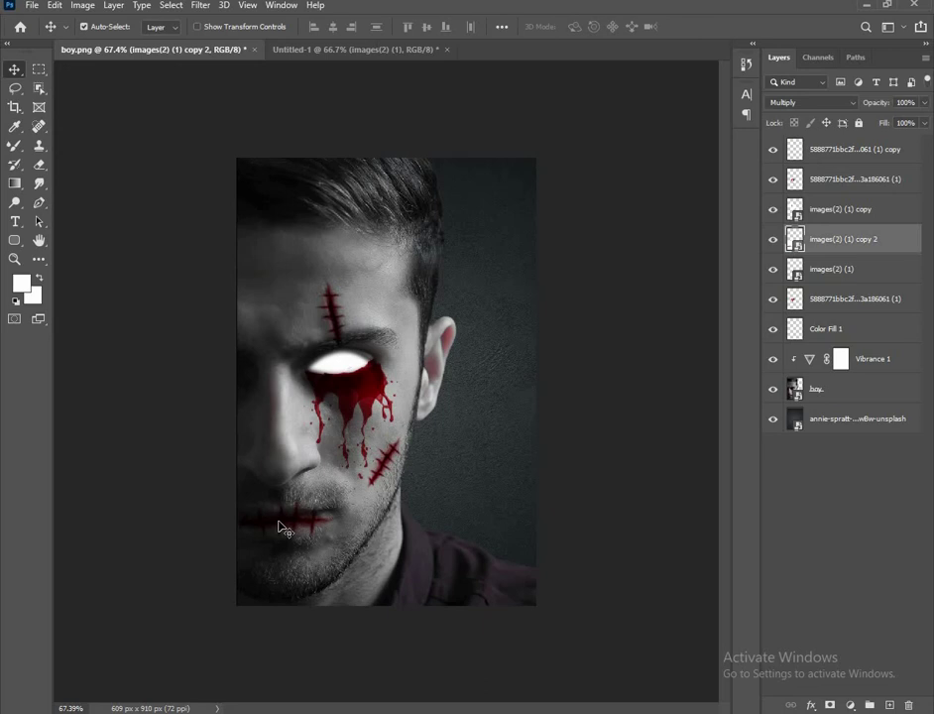
left_click_drag(378, 378, 376, 357)
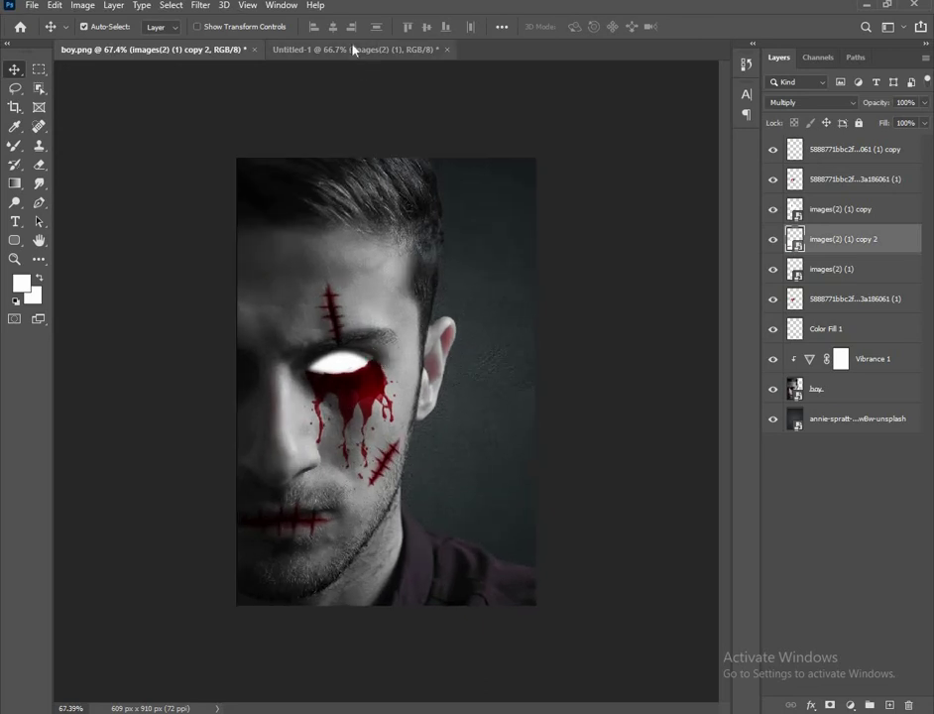
- Bring the red glow from Untitled-1 into boy.png and enlarge it over the portrait
left_click(355, 46)
left_click_drag(233, 173, 461, 439)
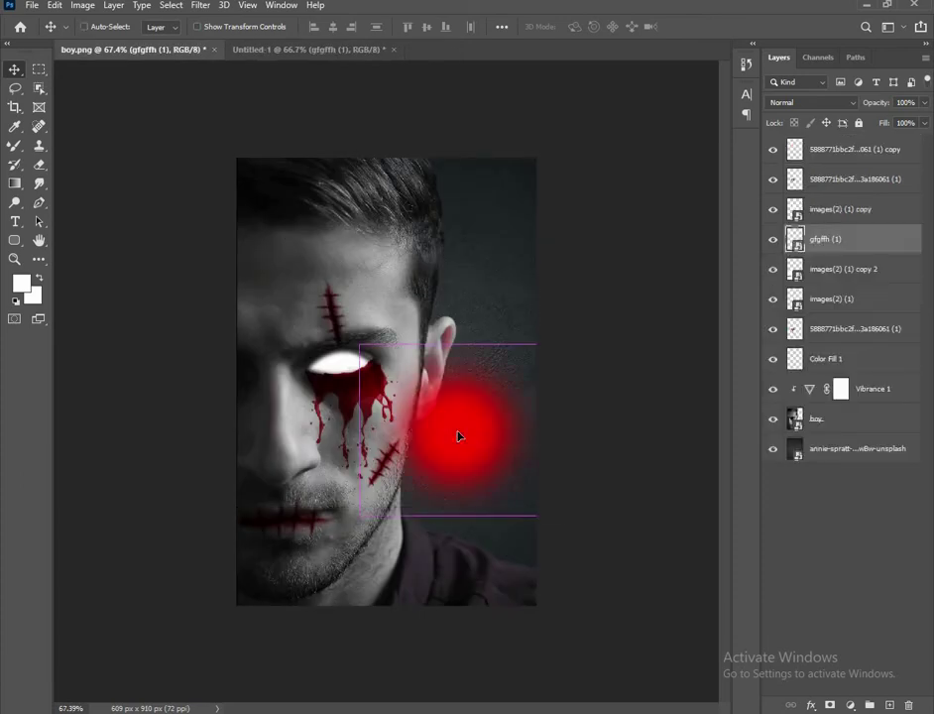
key("ctrl+t")
scroll(429, 466, "down", 3)
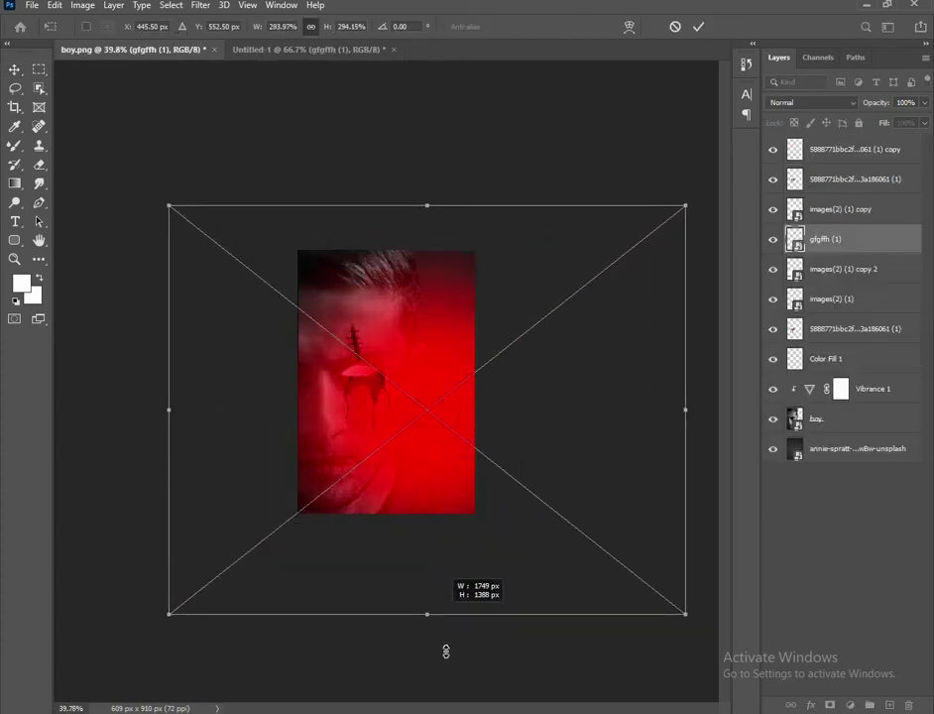
mouse_move(427, 492)
left_mouse_down()
mouse_move(424, 583)
mouse_move(443, 471)
mouse_move(459, 468)
left_mouse_up()
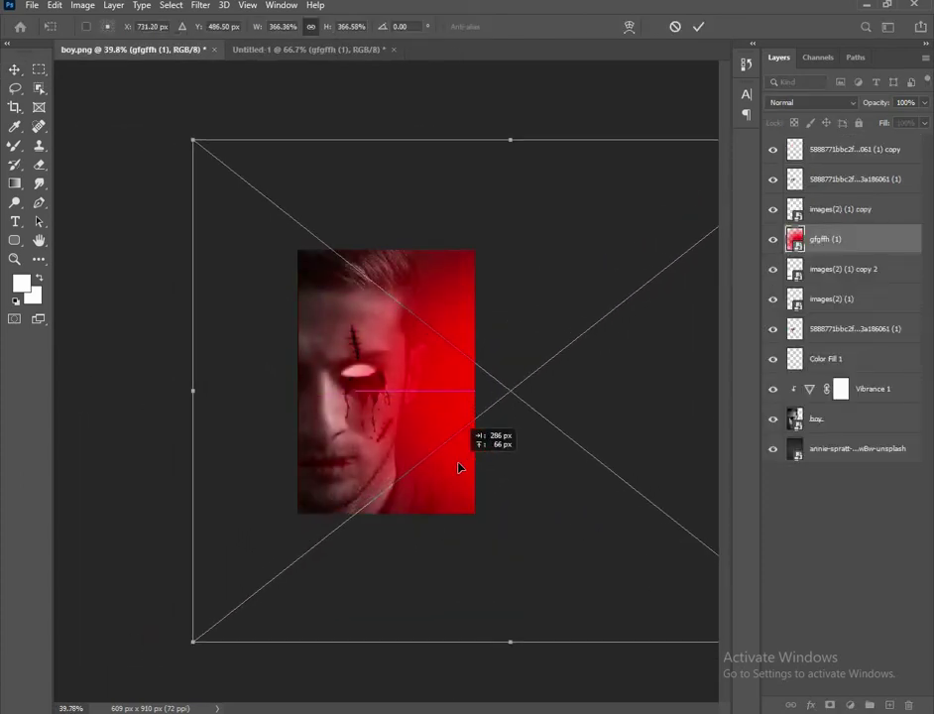
left_click(701, 27)
key("ctrl+0")
- Set the red glow layer's blend mode to Multiply
left_click(811, 102)
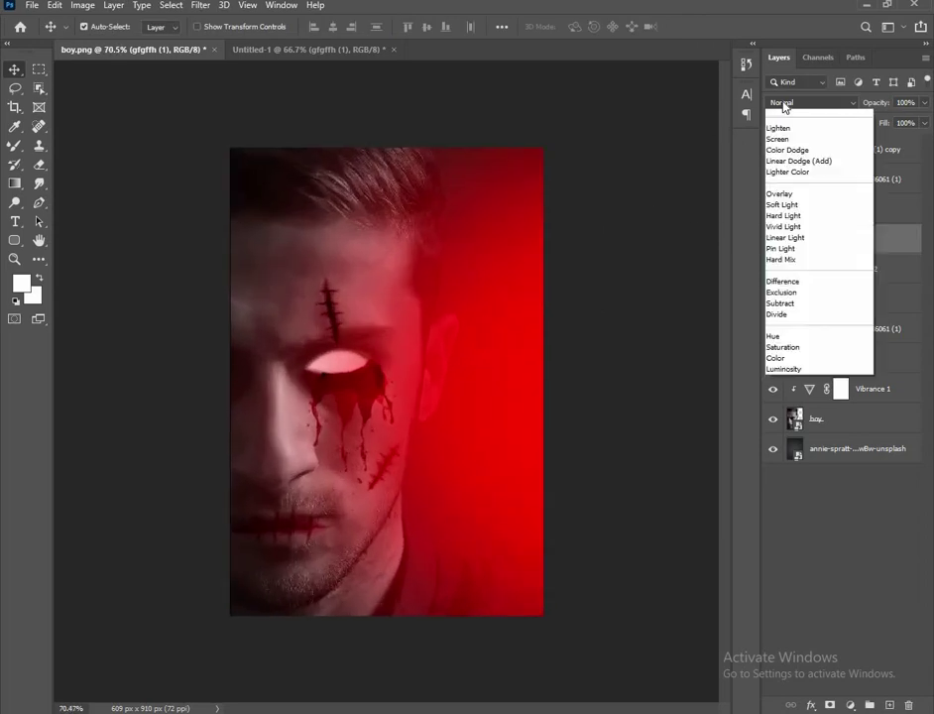
left_click(791, 156)
left_click(609, 323)
scroll(405, 350, "down", 1)
scroll(405, 351, "up", 1)
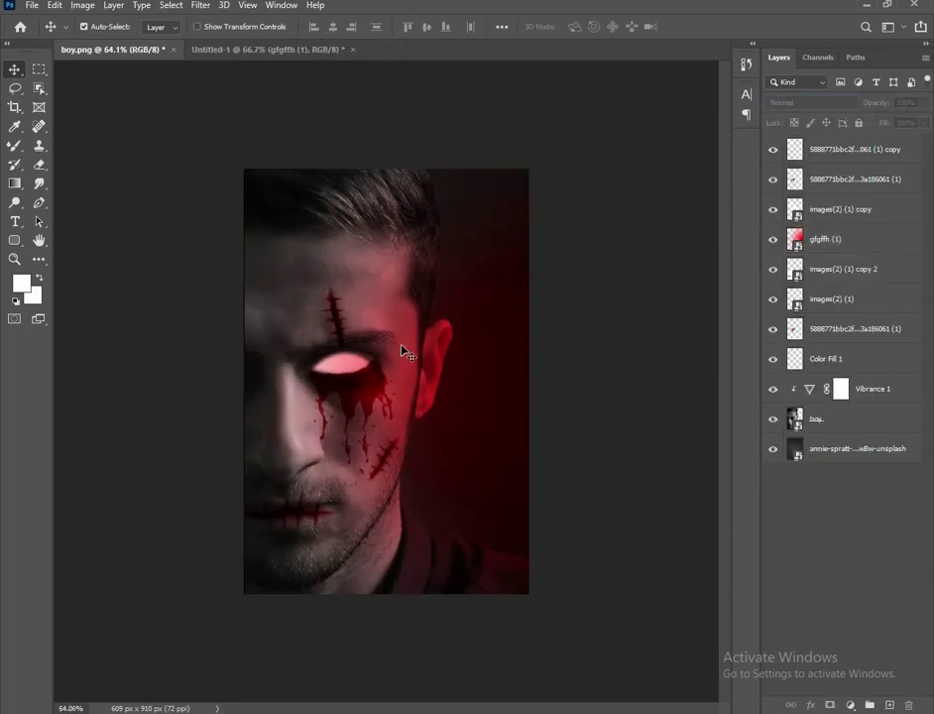
- On a new layer, paint black (000000) strokes over the lower neck and shirt
left_click(889, 705)
left_click(15, 145)
left_click(21, 284)
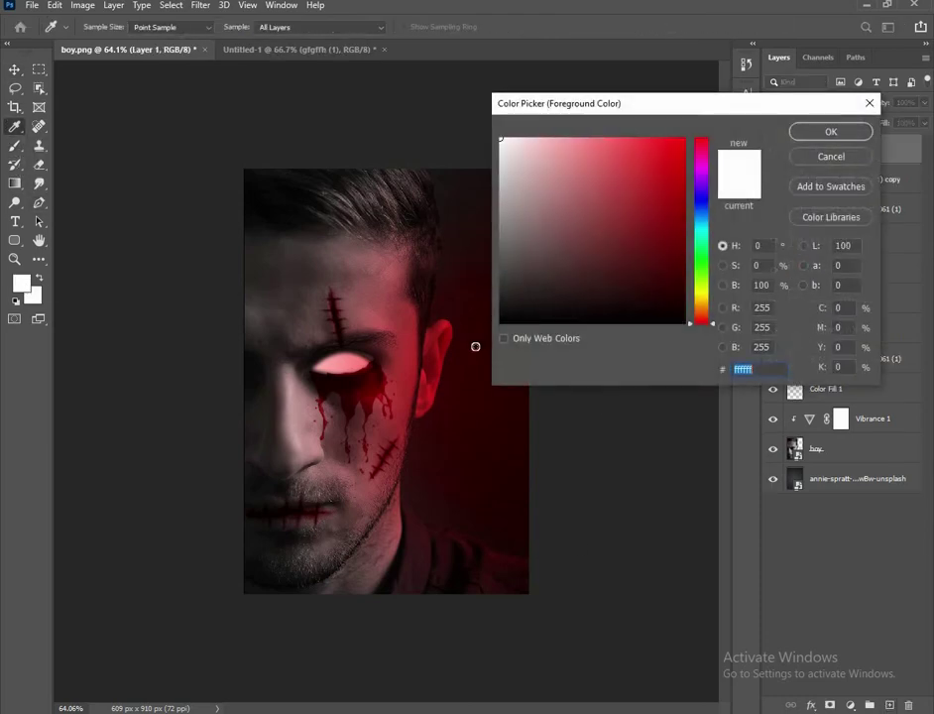
type("000000")
key("Return")
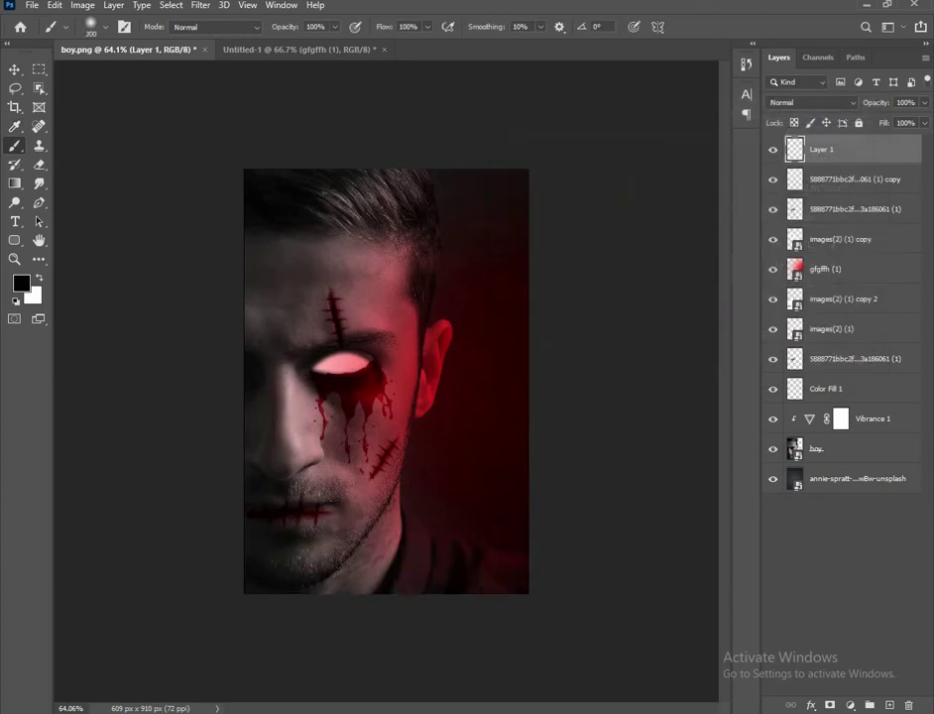
left_click_drag(328, 575, 466, 550)
left_click_drag(328, 555, 392, 585)
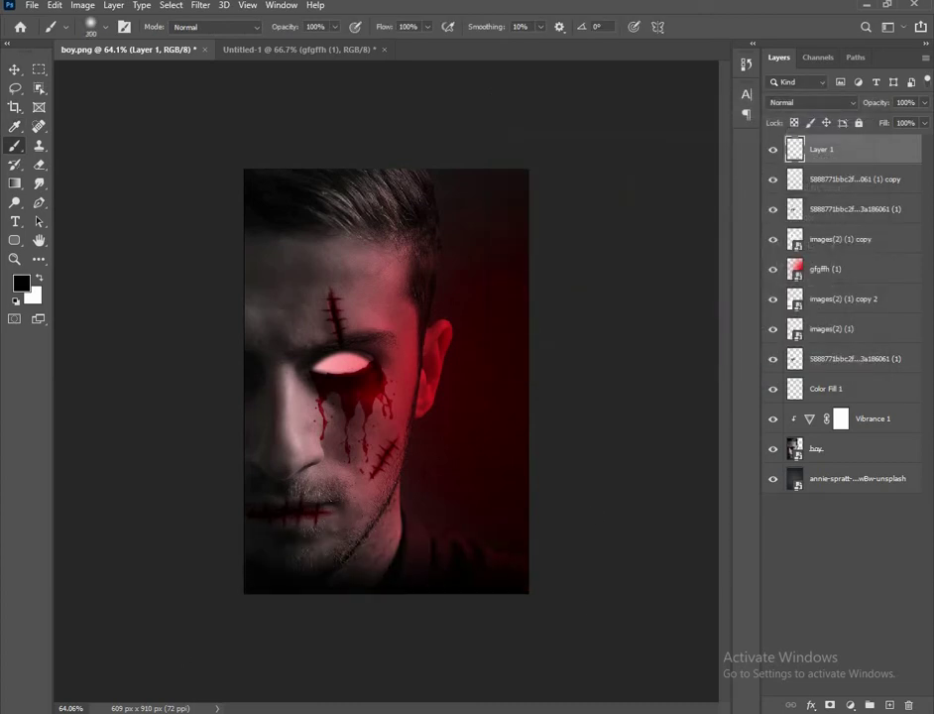
- Lower Layer 1's opacity to 88% and deselect the layers
key("v")
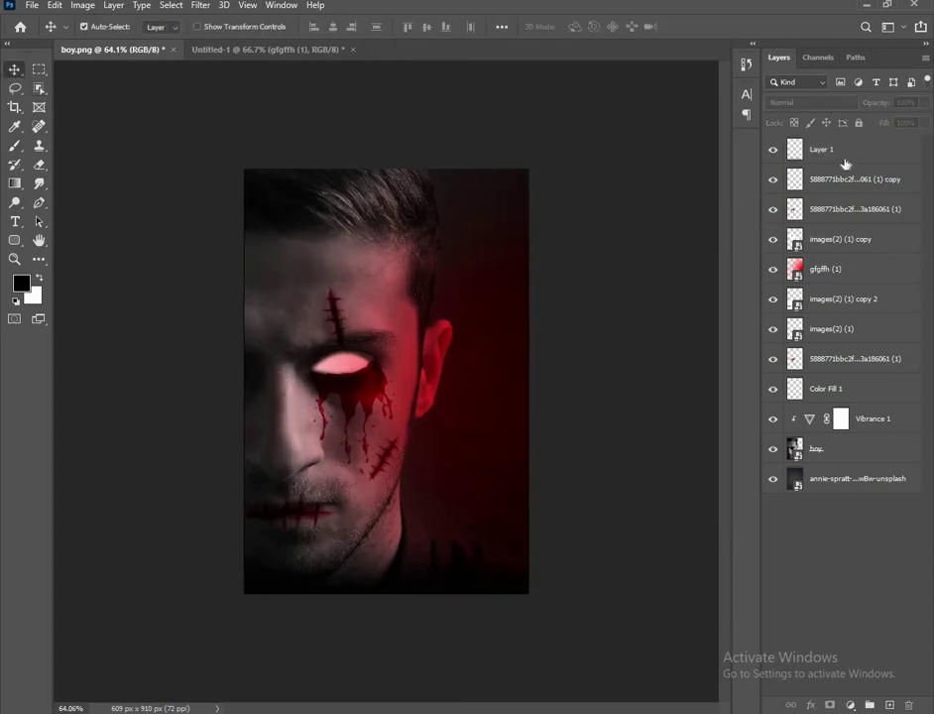
mouse_move(878, 103)
left_mouse_down()
mouse_move(843, 108)
mouse_move(863, 107)
left_mouse_up()
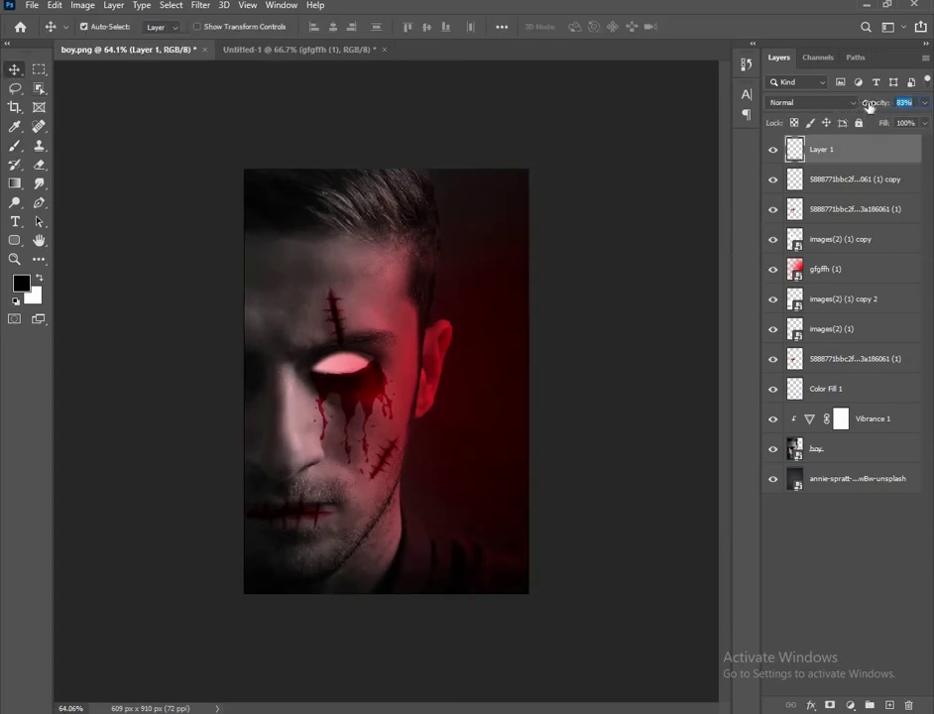
left_click(652, 337)
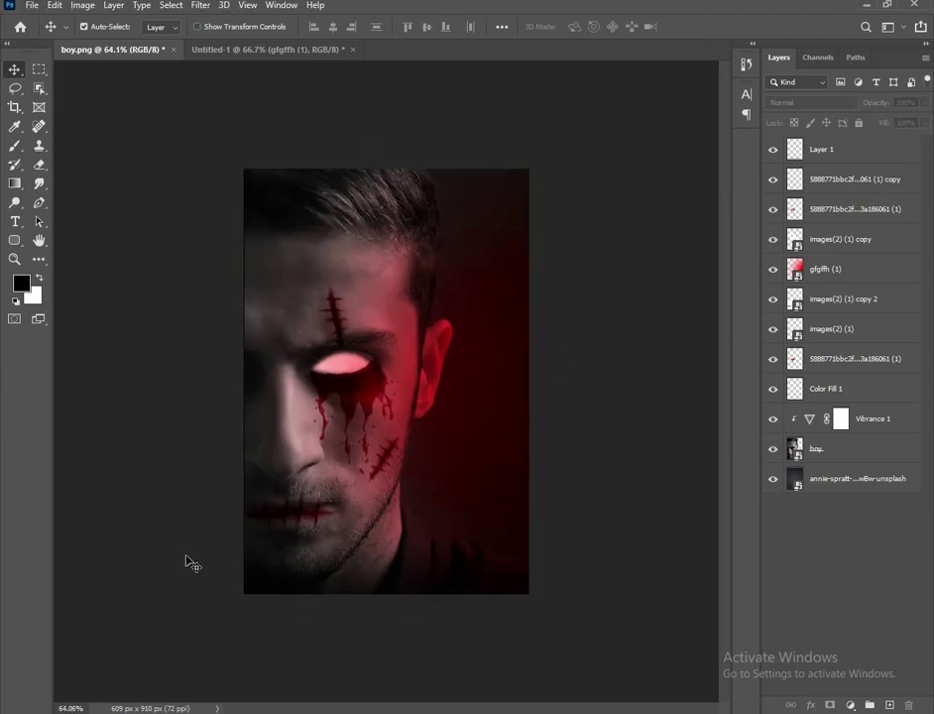
- Nudge the red glow slightly and turn on the extra blood drips below the eye
scroll(188, 563, "up", 3)
mouse_move(245, 584)
left_mouse_down()
mouse_move(231, 583)
mouse_move(250, 588)
left_mouse_up()
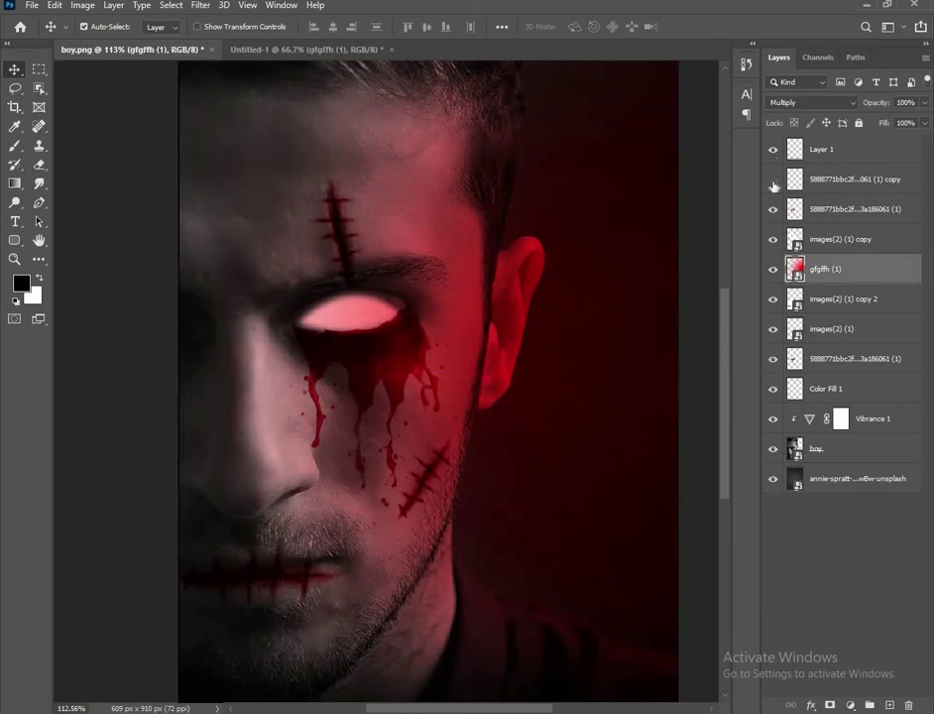
left_click(774, 239)
left_click(774, 239)
scroll(195, 586, "down", 3)
scroll(237, 362, "up", 1)
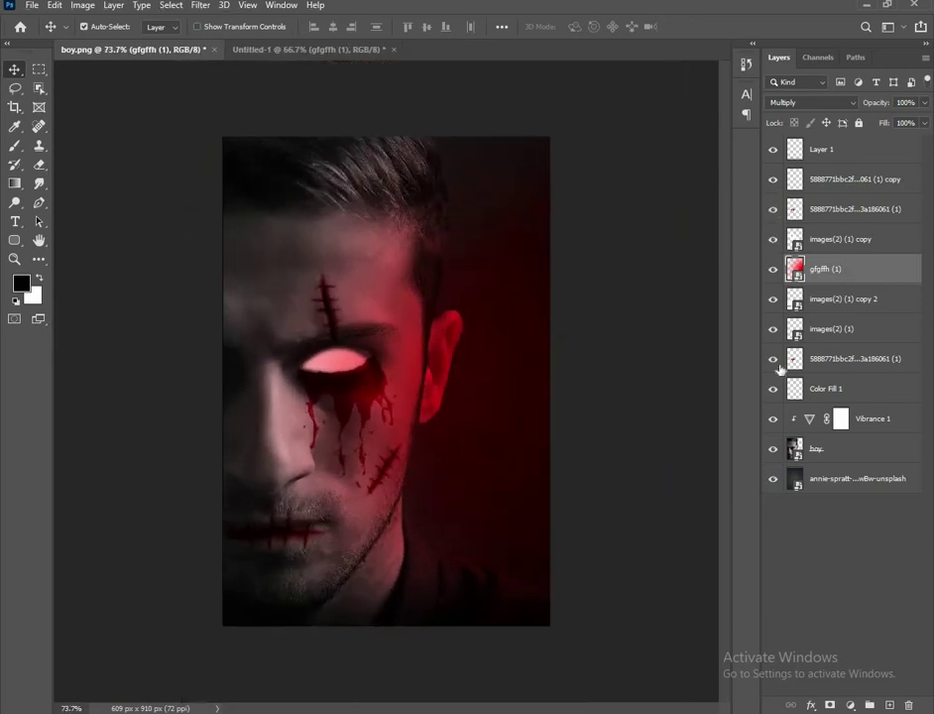
left_click(774, 359)
- Scale the images(2) (1) copy 2 layer down to about 92%
left_click(820, 299)
key("ctrl+t")
scroll(256, 575, "up", 1)
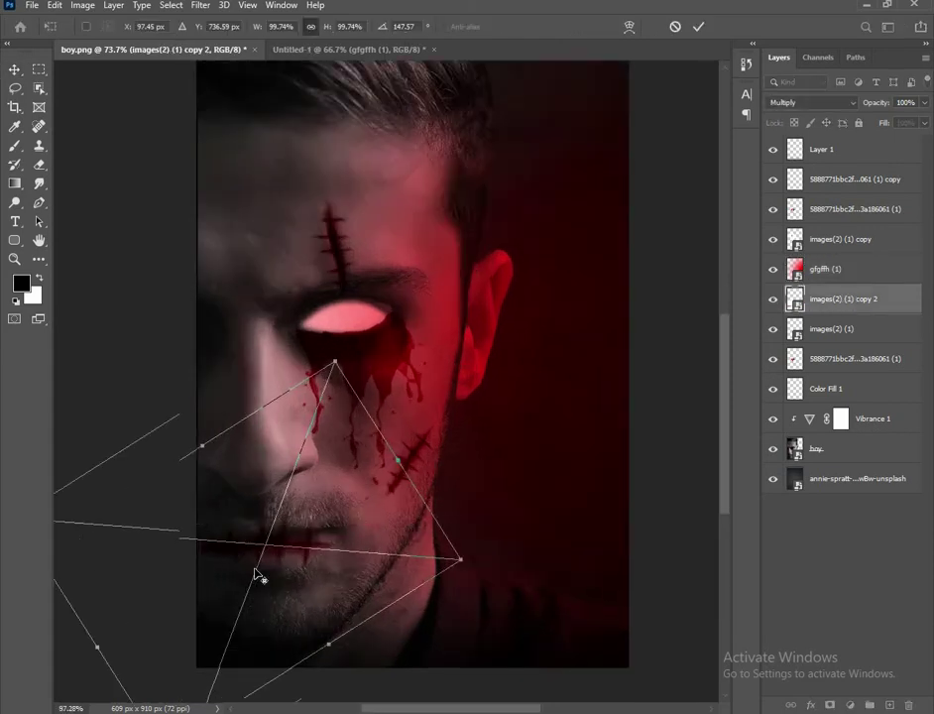
scroll(263, 526, "up", 1)
scroll(273, 444, "up", 1)
mouse_move(567, 488)
left_mouse_down()
mouse_move(538, 490)
mouse_move(556, 466)
left_mouse_up()
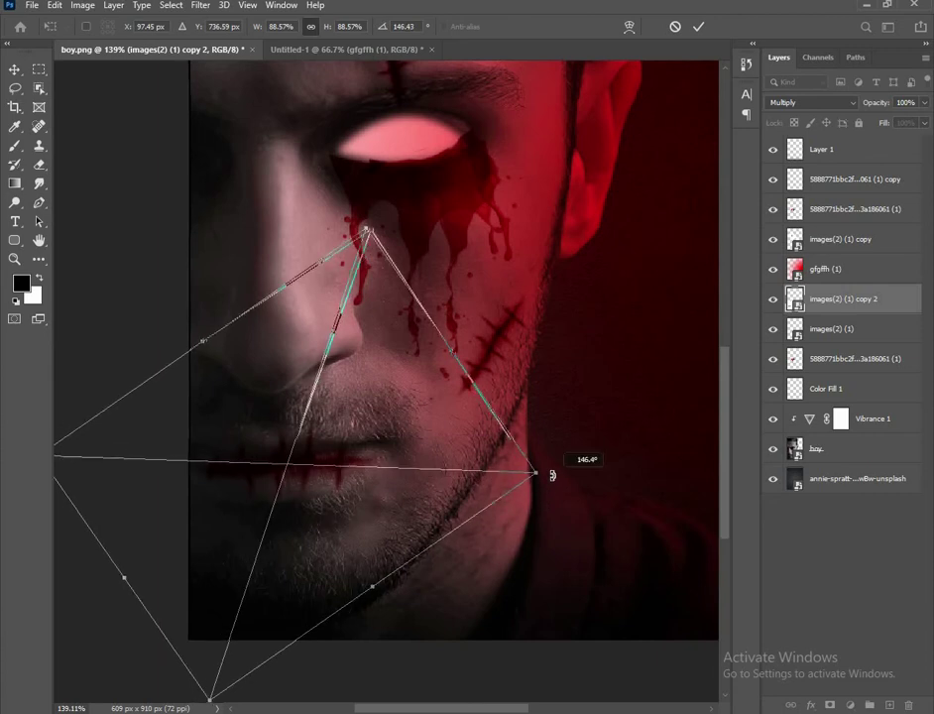
- Distort the same layer by pulling one corner, then apply the transform
right_click(238, 459)
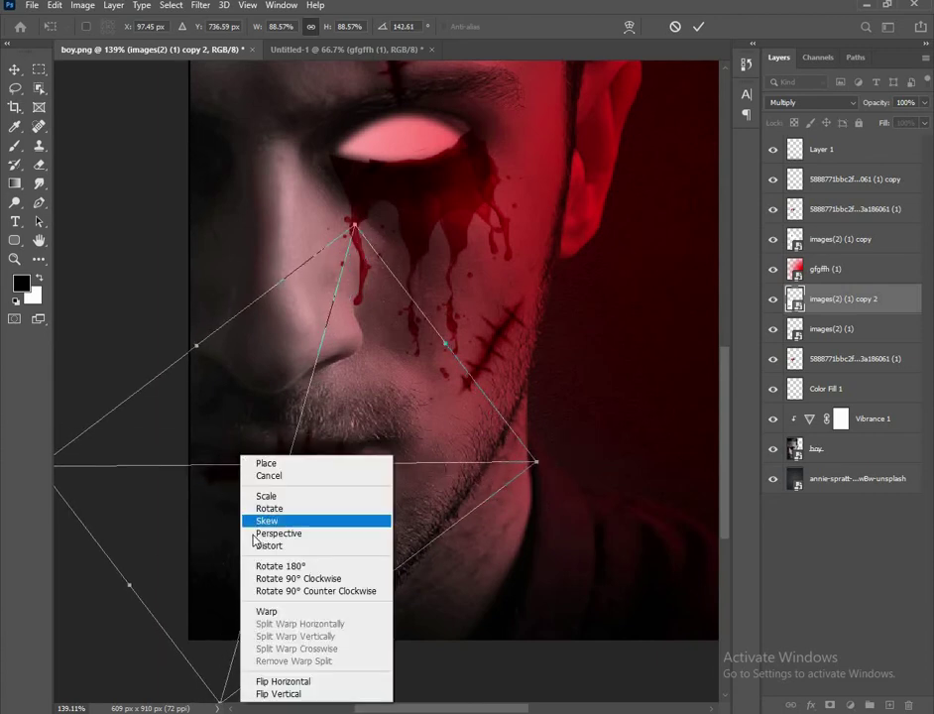
left_click(274, 547)
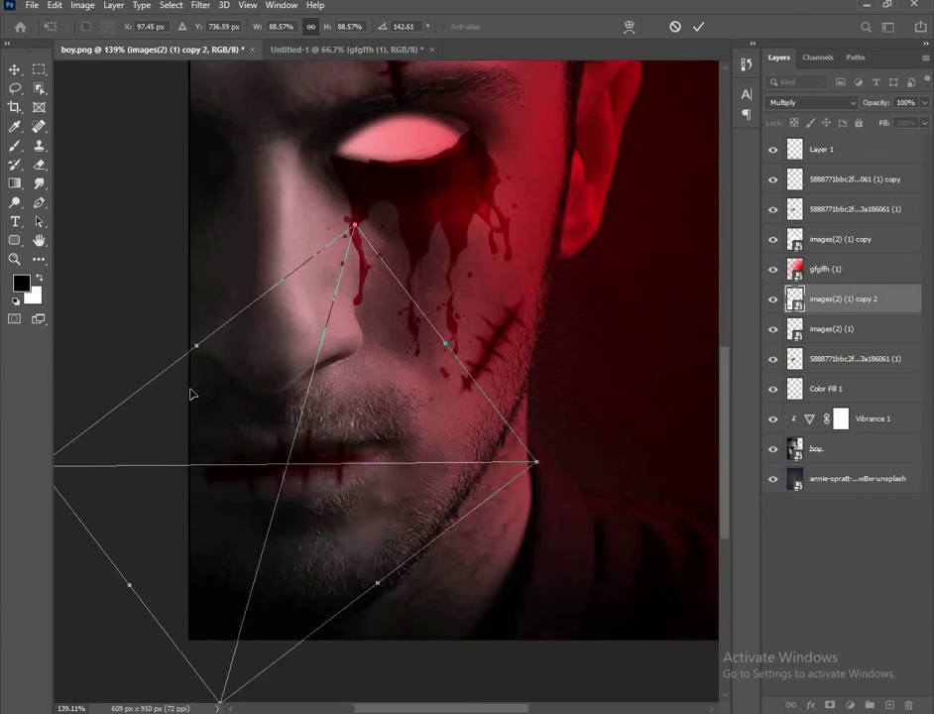
left_click_drag(196, 346, 193, 338)
key("ctrl+z")
scroll(231, 535, "down", 2)
key("Escape")
left_click_drag(76, 476, 66, 468)
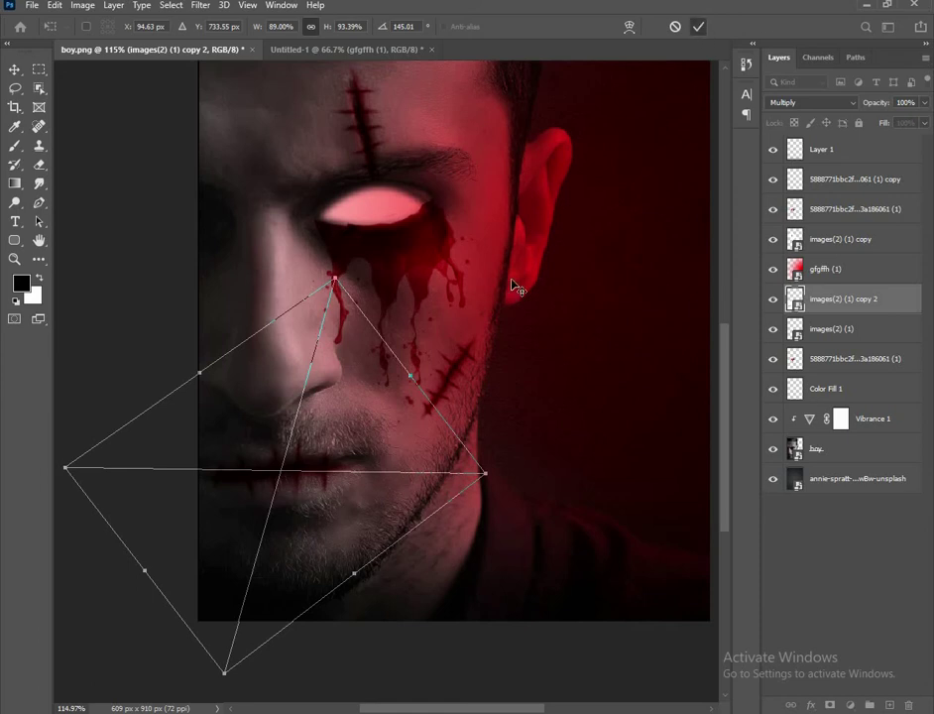
key("Return")
scroll(292, 397, "down", 1)
scroll(323, 492, "down", 3)
scroll(324, 490, "up", 1)
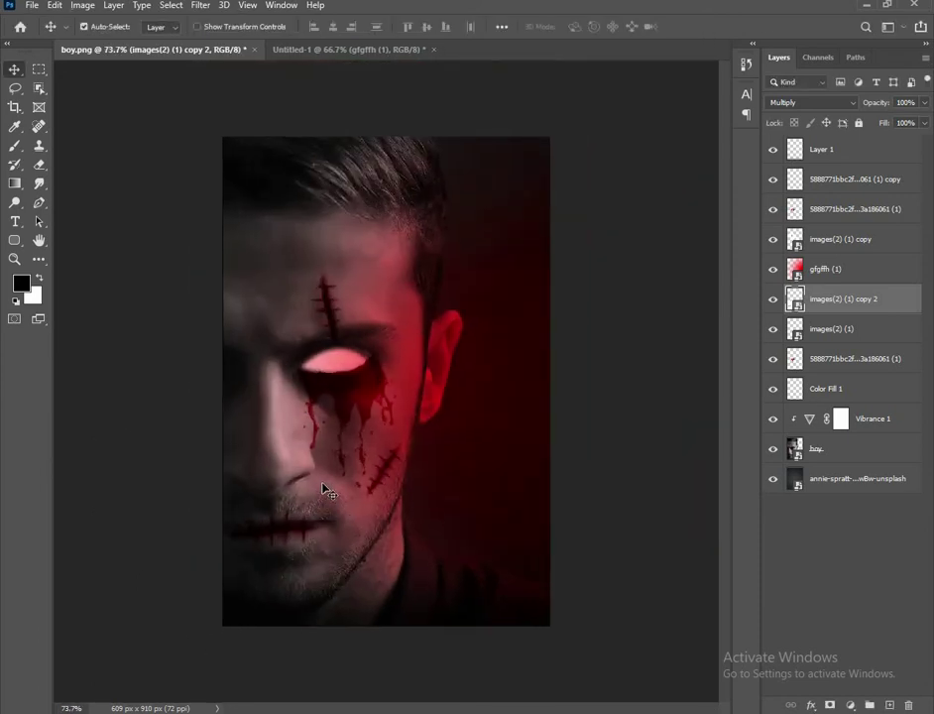
- Select every layer from the bottom of the stack up through Vibrance 1 and convert them to one smart object
left_click(655, 394)
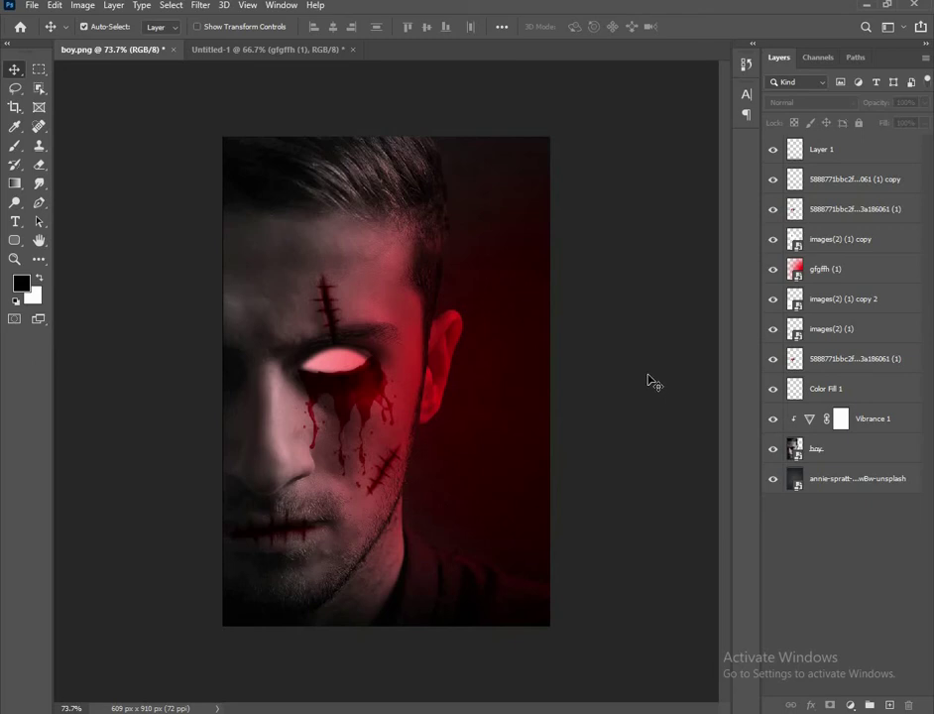
left_click(834, 478)
left_click(852, 448, "shift")
left_click(869, 419, "shift")
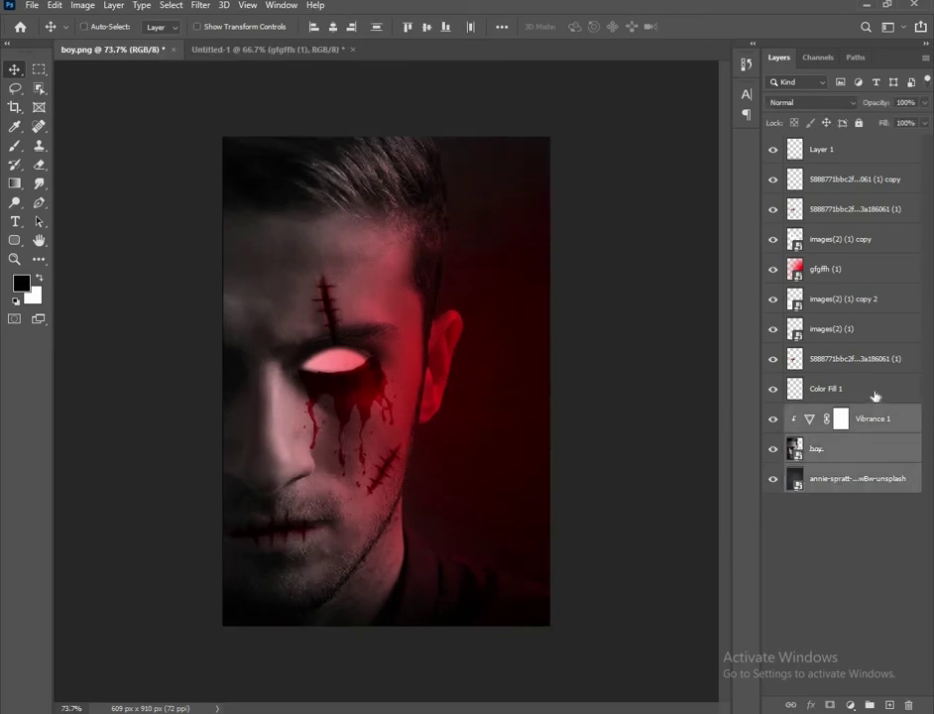
mouse_move(875, 396)
left_mouse_down()
mouse_move(870, 215)
mouse_move(842, 180)
mouse_move(867, 163)
left_mouse_up()
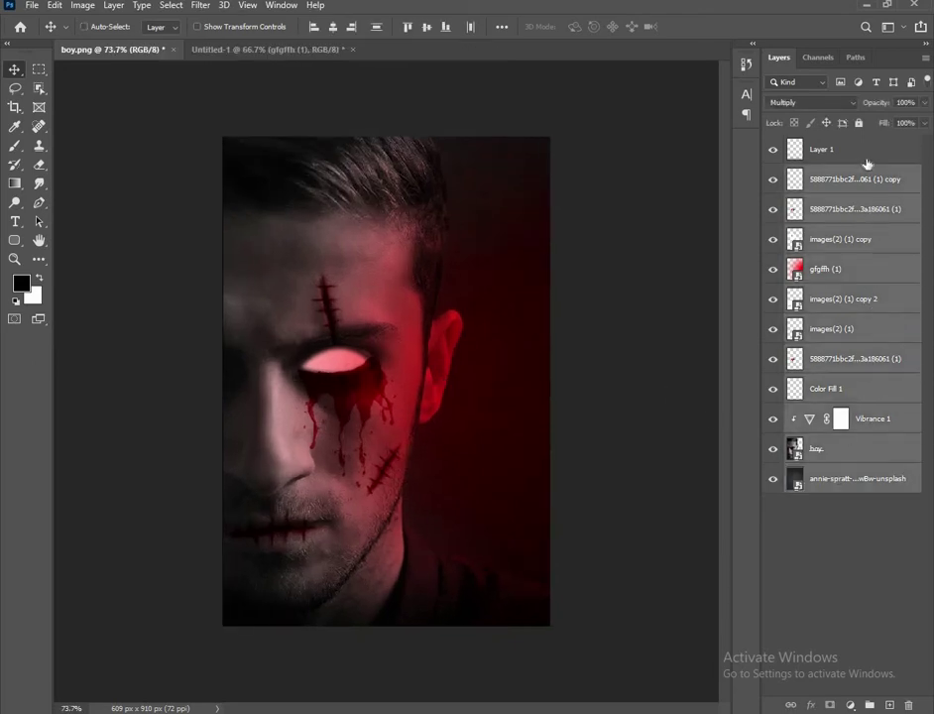
right_click(867, 163)
left_click(745, 299)
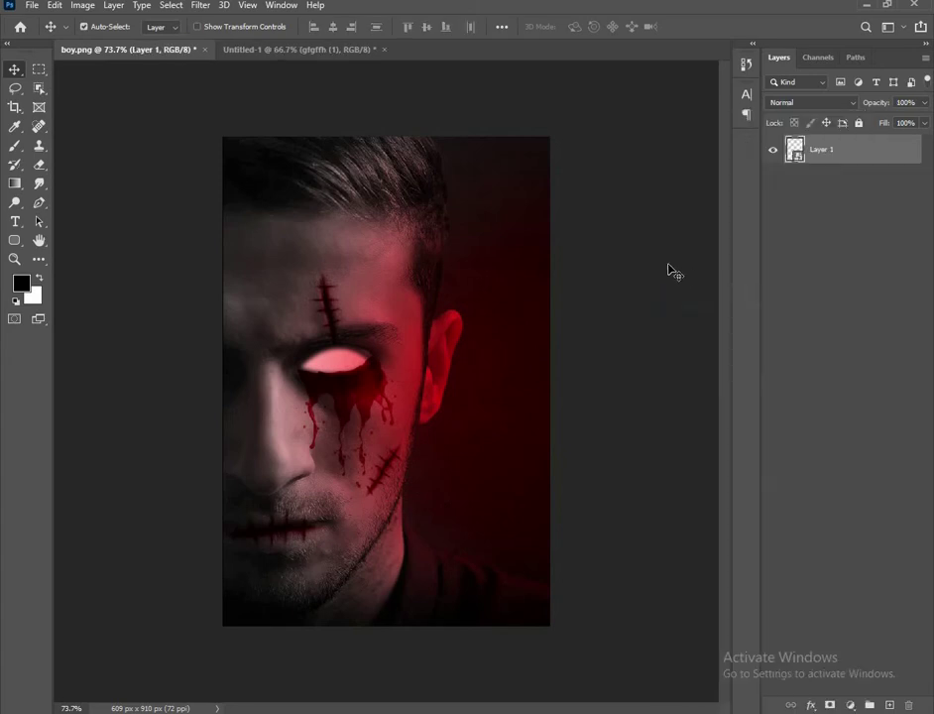
- Apply the Camera Raw filter's Warm & Moody preset to Layer 1
left_click(202, 6)
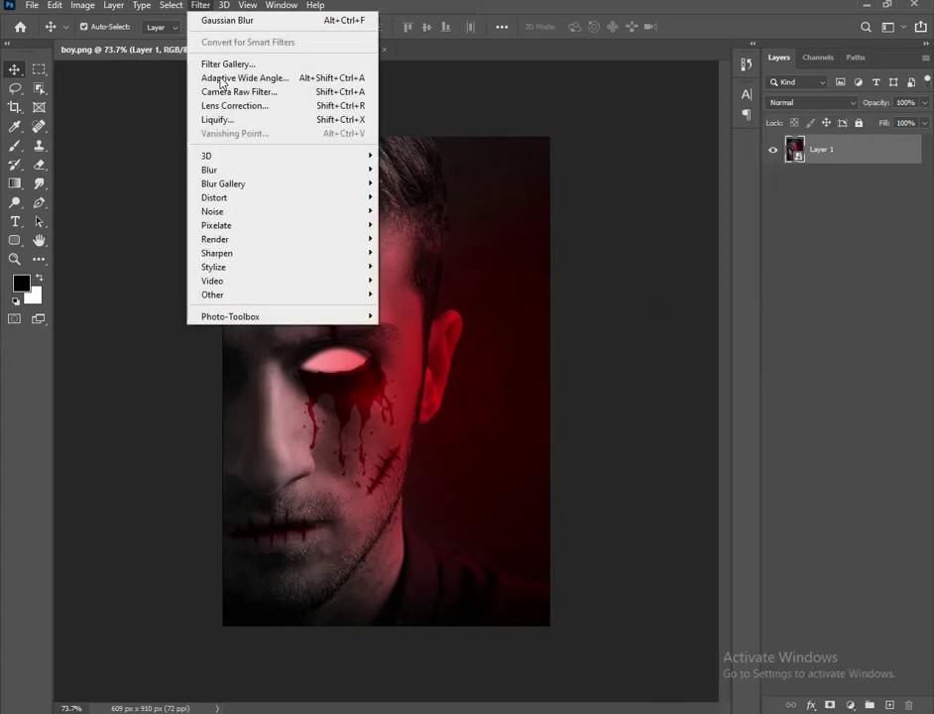
left_click(238, 91)
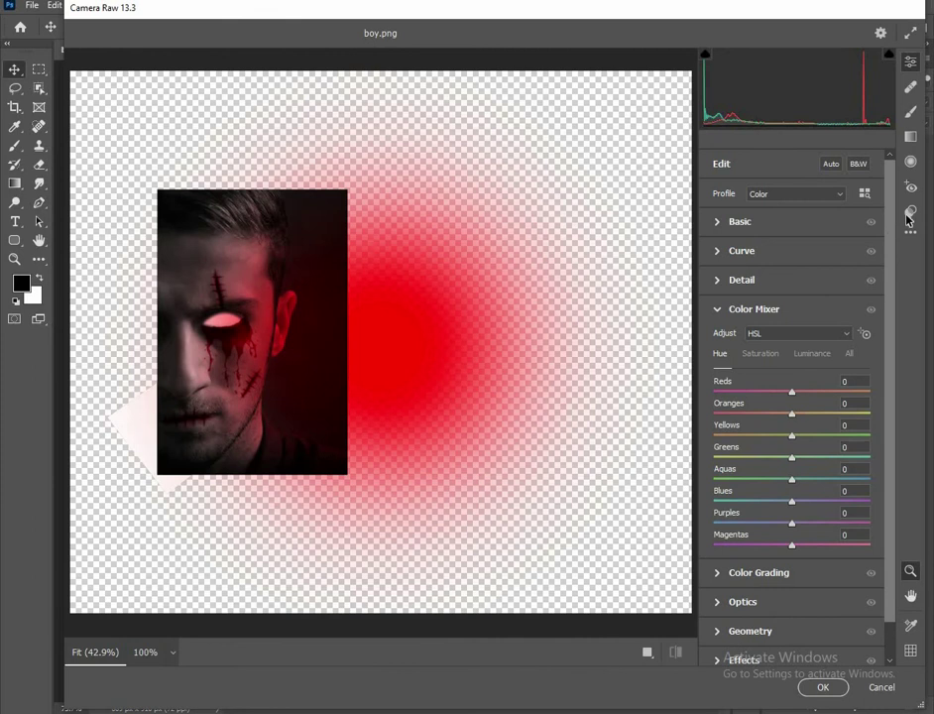
left_click(912, 210)
scroll(822, 372, "down", 5)
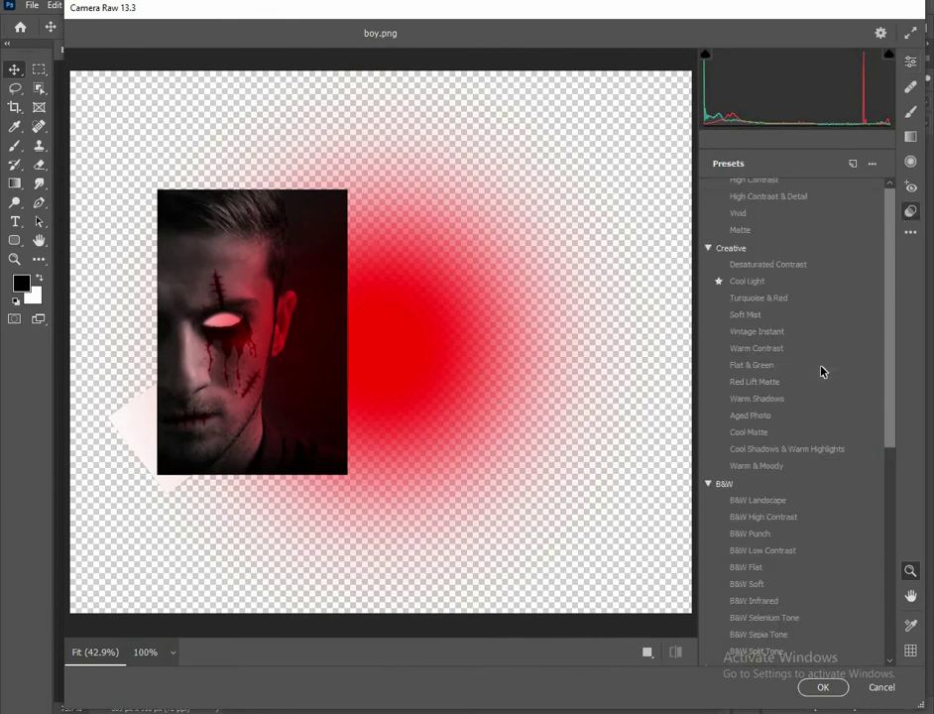
scroll(821, 372, "down", 3)
scroll(821, 372, "up", 1)
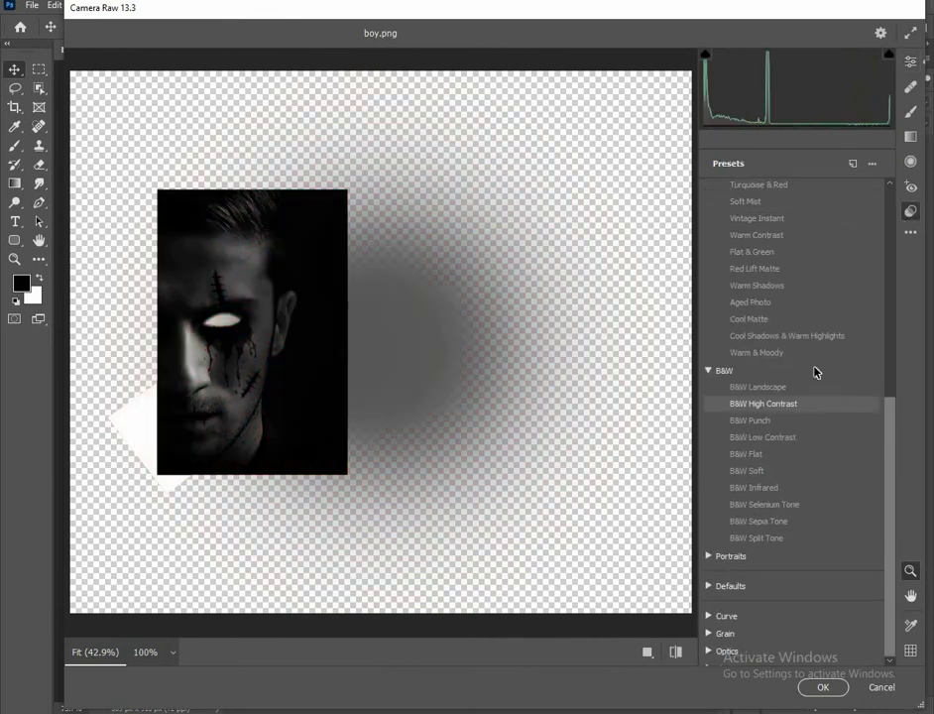
left_click(774, 353)
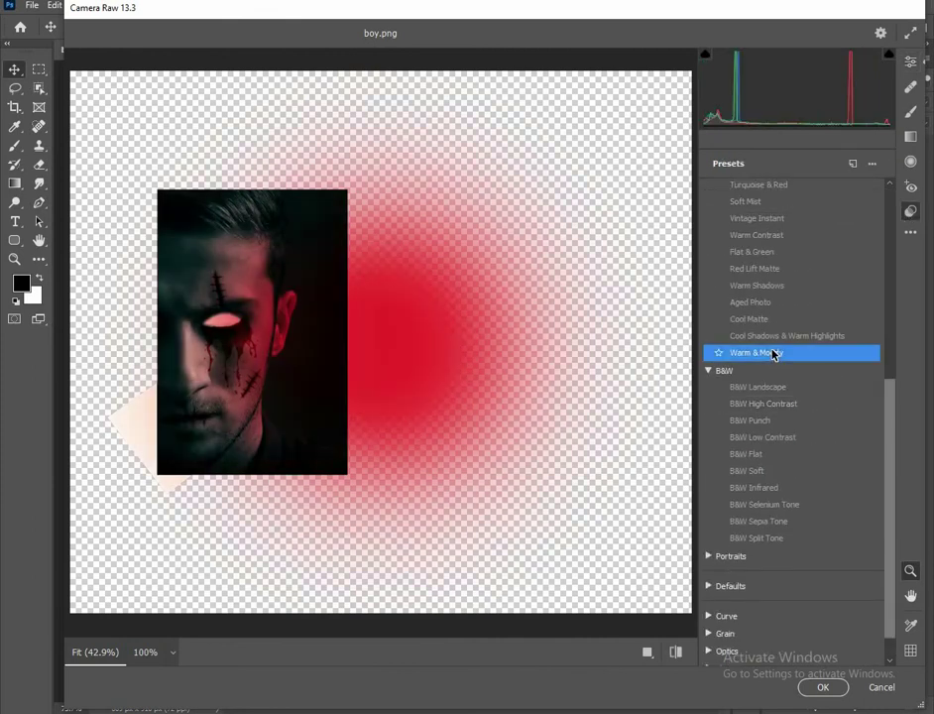
left_click(833, 688)
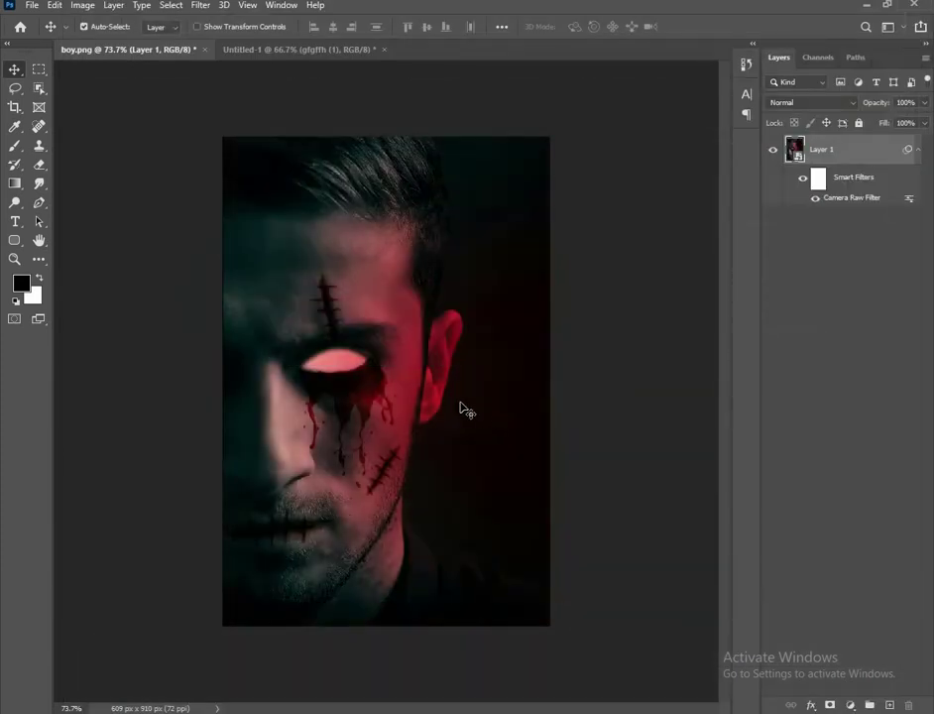
scroll(406, 379, "down", 1)
scroll(406, 379, "up", 2)
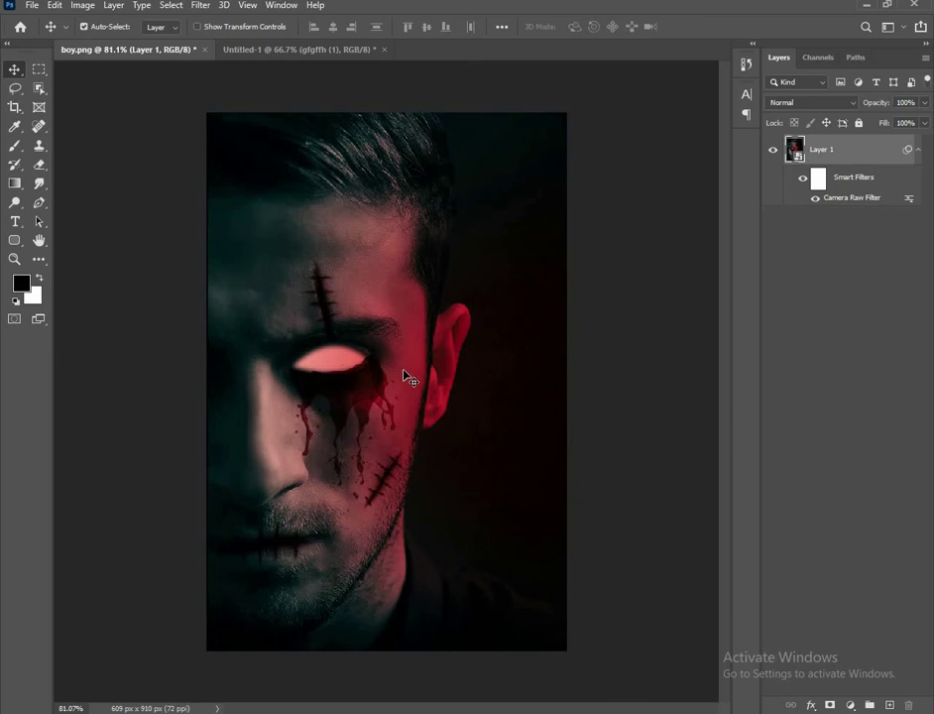
scroll(406, 379, "down", 1)
scroll(406, 379, "up", 1)
- Bring the red blurred circle from Untitled-1 into the portrait, enlarged to fill the canvas
left_click(302, 54)
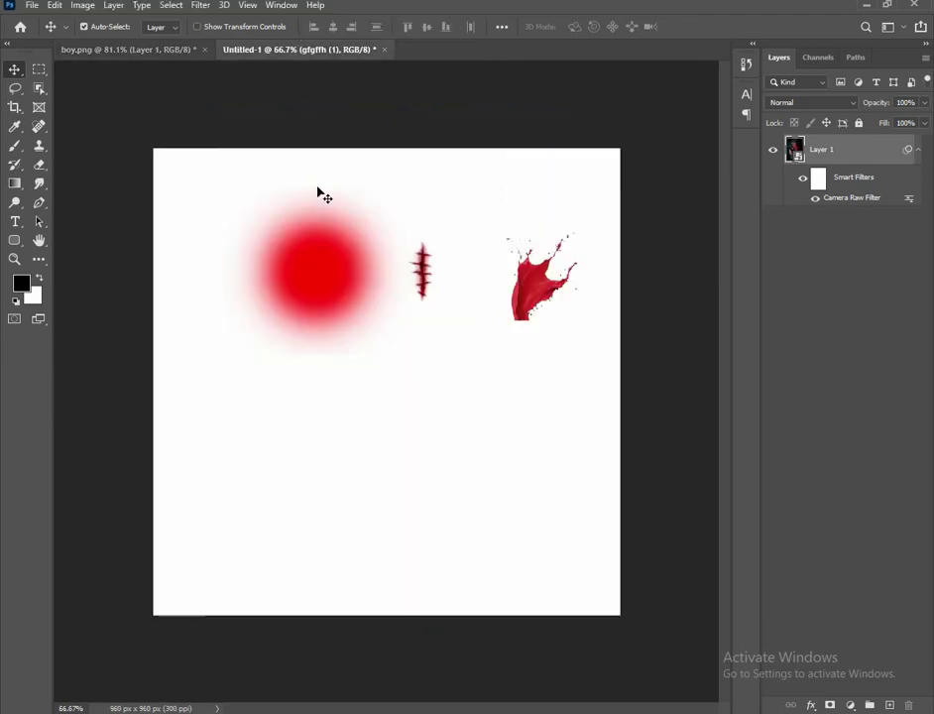
mouse_move(307, 223)
left_mouse_down()
mouse_move(174, 49)
mouse_move(407, 354)
left_mouse_up()
scroll(405, 352, "down", 2)
scroll(412, 367, "down", 2)
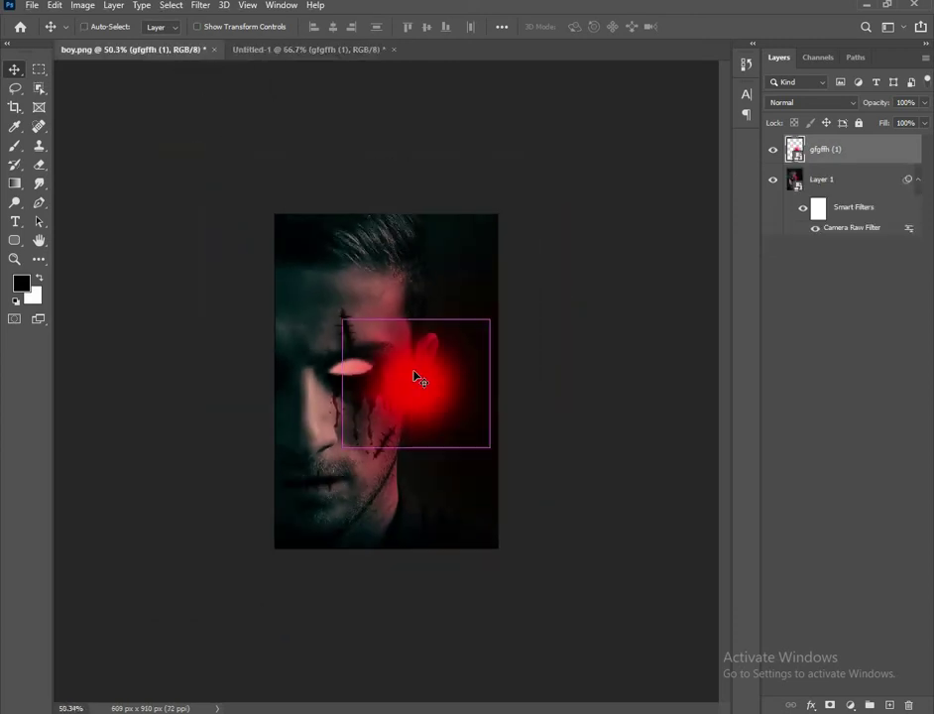
key("ctrl+t")
left_click_drag(416, 453, 435, 687)
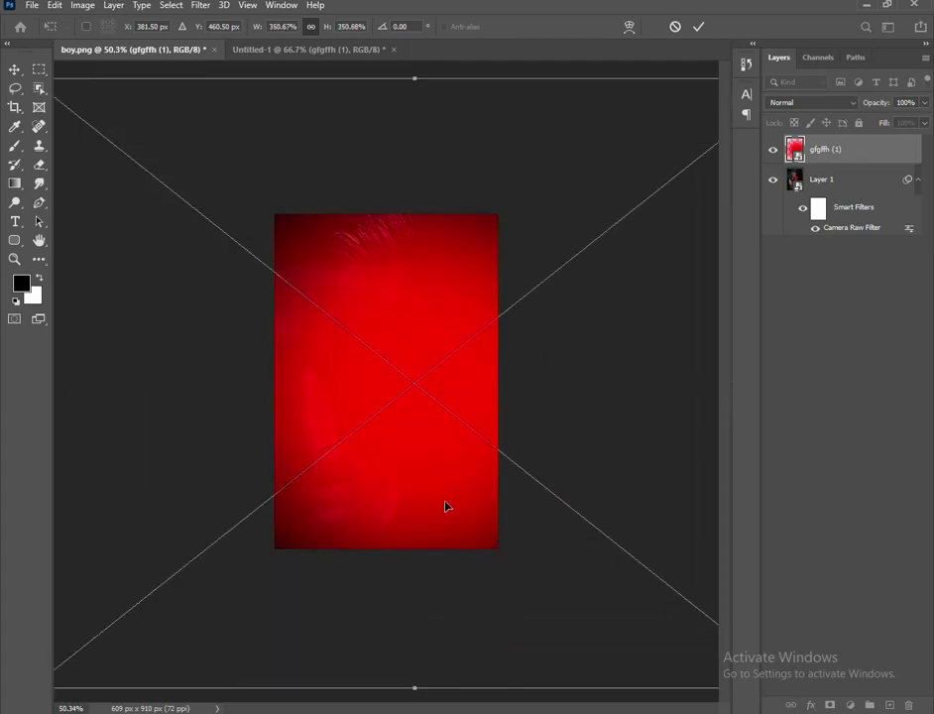
left_click_drag(445, 506, 471, 501)
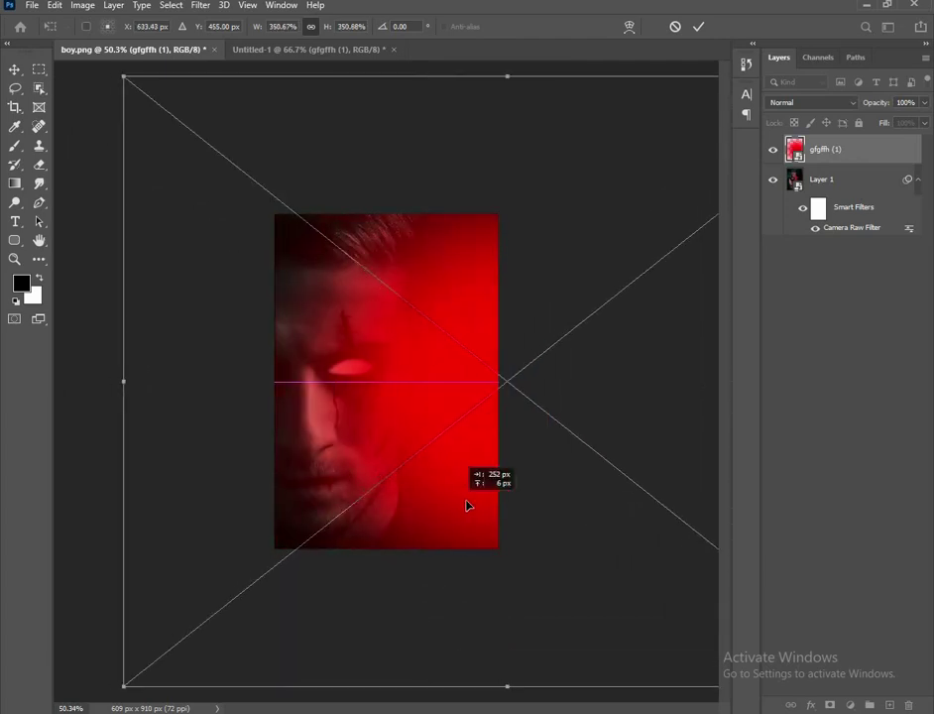
left_click(699, 28)
- Blend the red glow with Multiply and move it slightly across the face
left_click(834, 104)
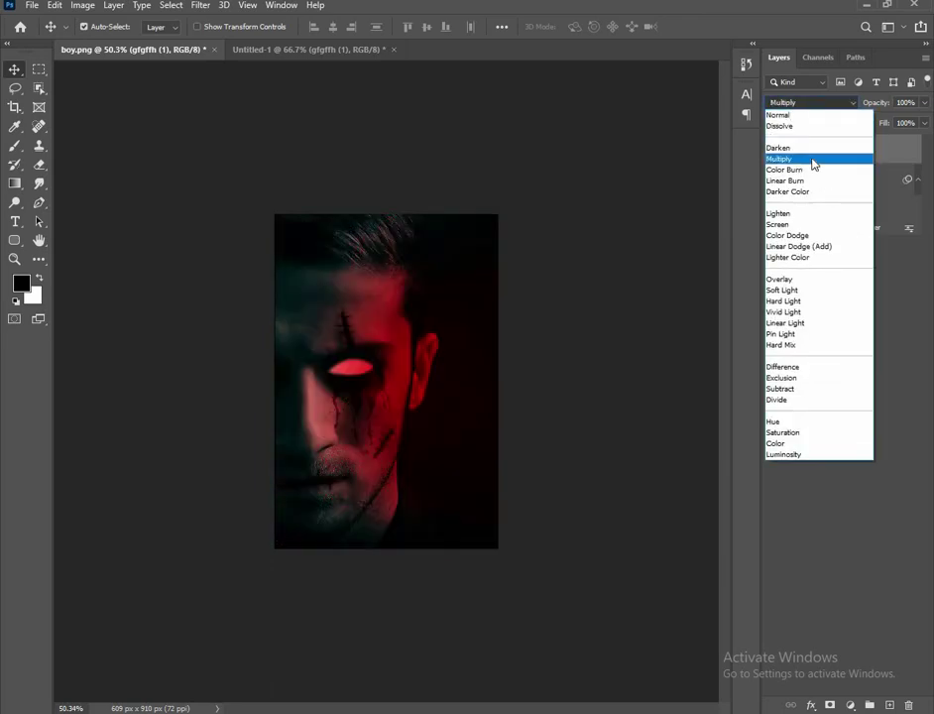
left_click(638, 316)
left_click(514, 390)
scroll(436, 419, "up", 3)
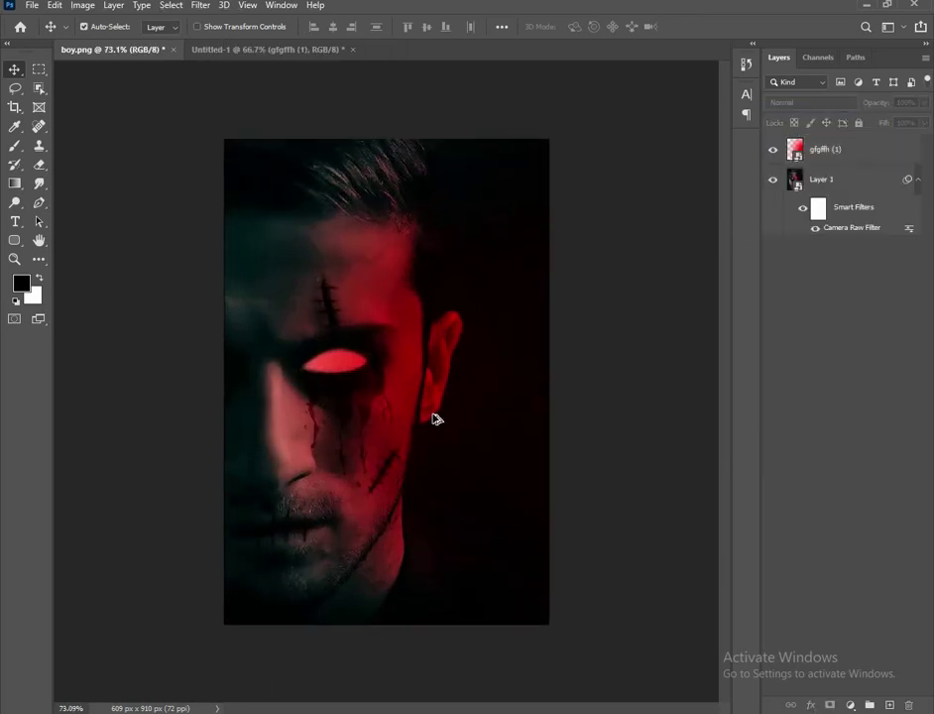
mouse_move(468, 505)
left_mouse_down()
mouse_move(444, 503)
mouse_move(508, 498)
left_mouse_up()
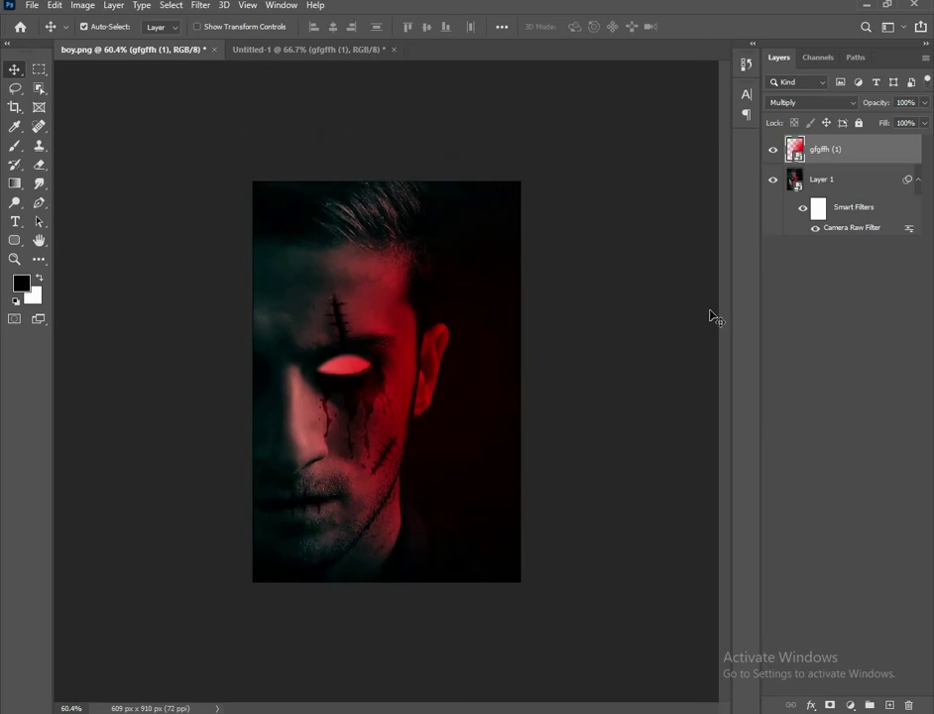
left_click(773, 385)
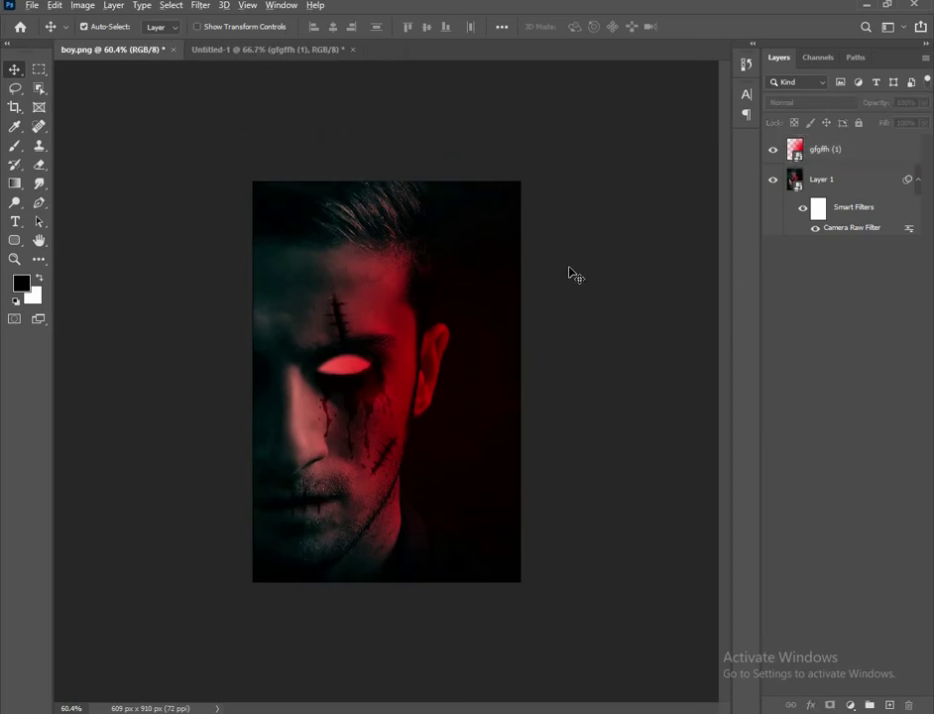
scroll(575, 275, "up", 1)
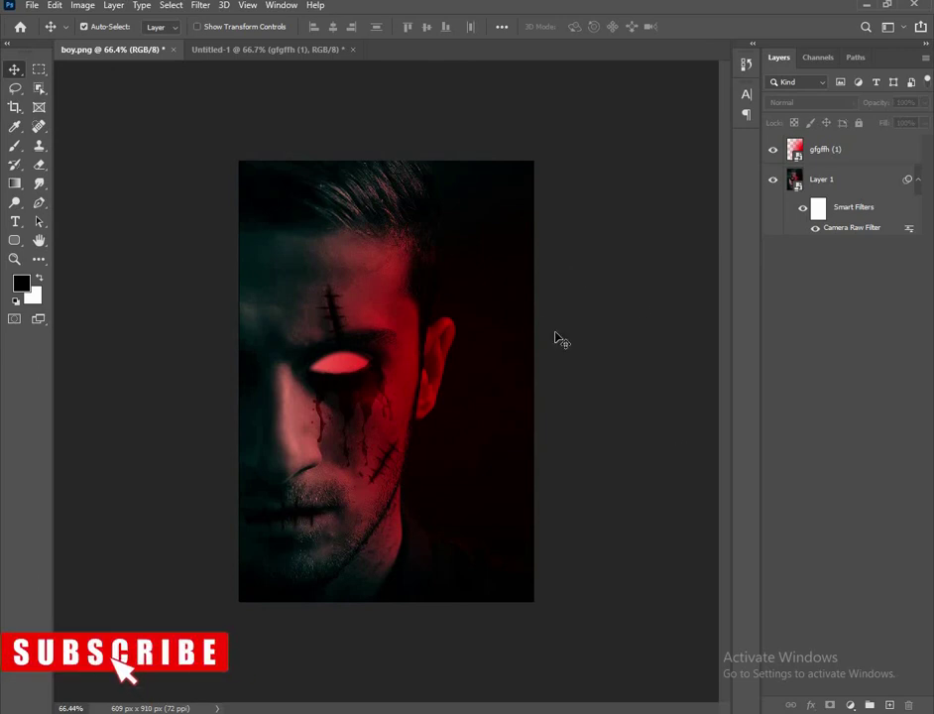
scroll(621, 301, "up", 1)
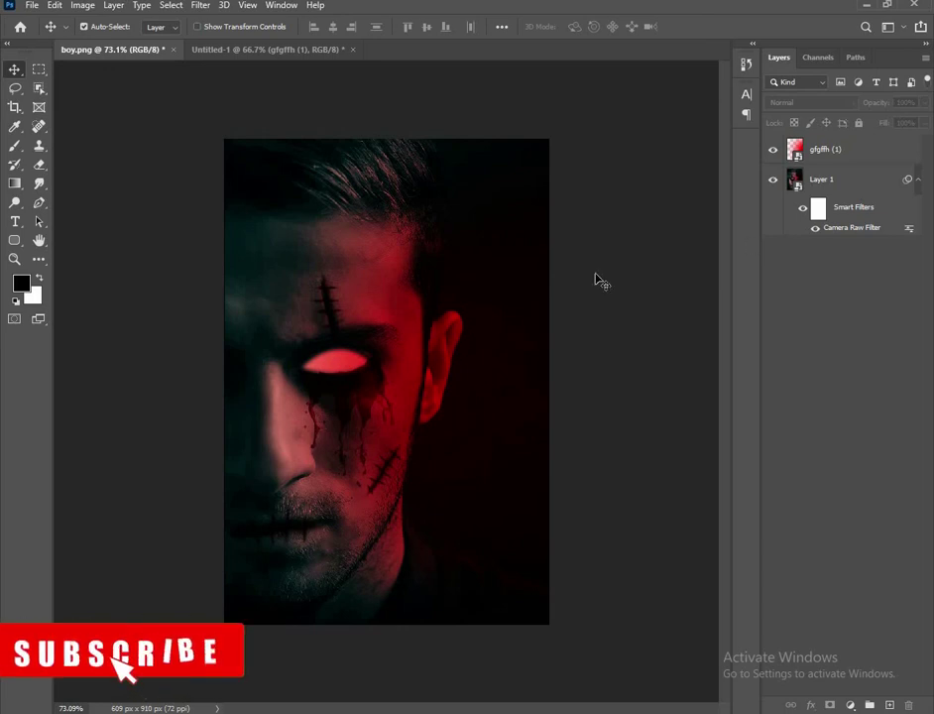
scroll(347, 340, "down", 1)
scroll(347, 341, "up", 1)
scroll(347, 340, "up", 1)
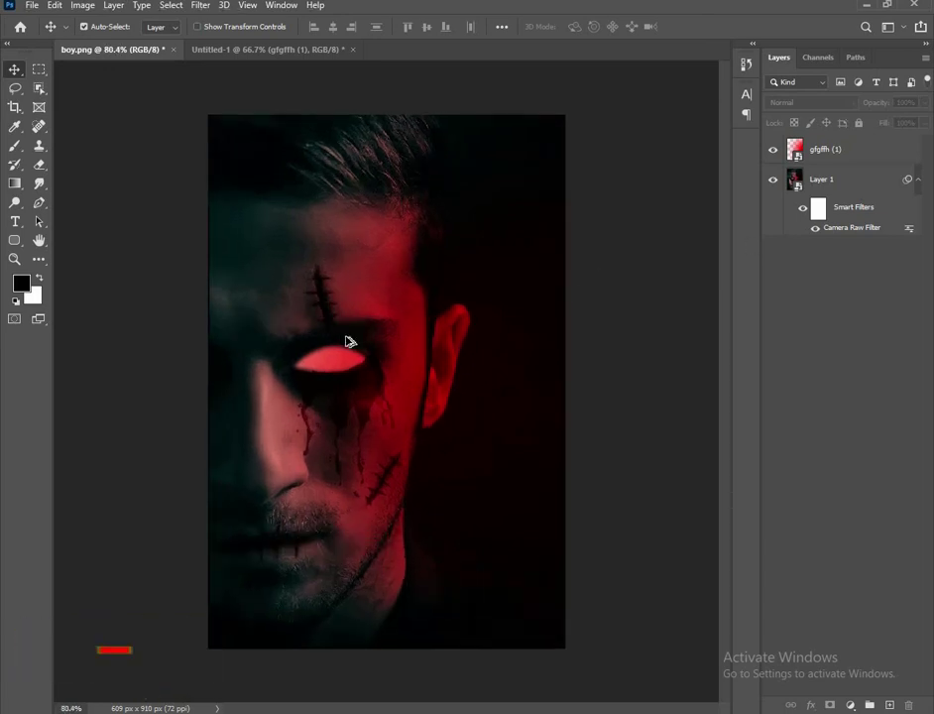
scroll(387, 422, "up", 1)
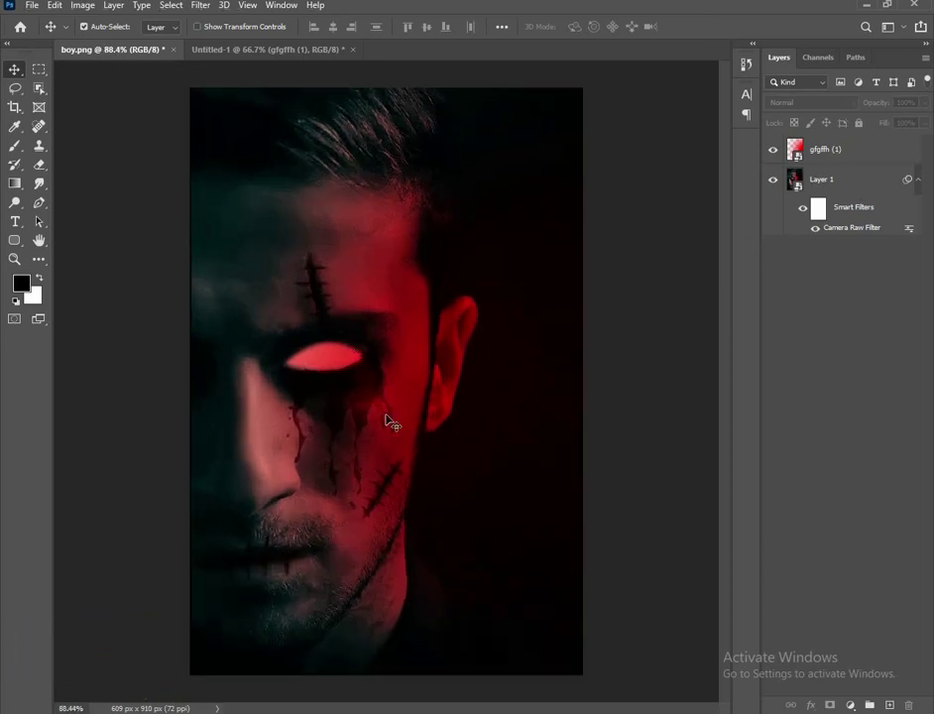
left_click(359, 359)
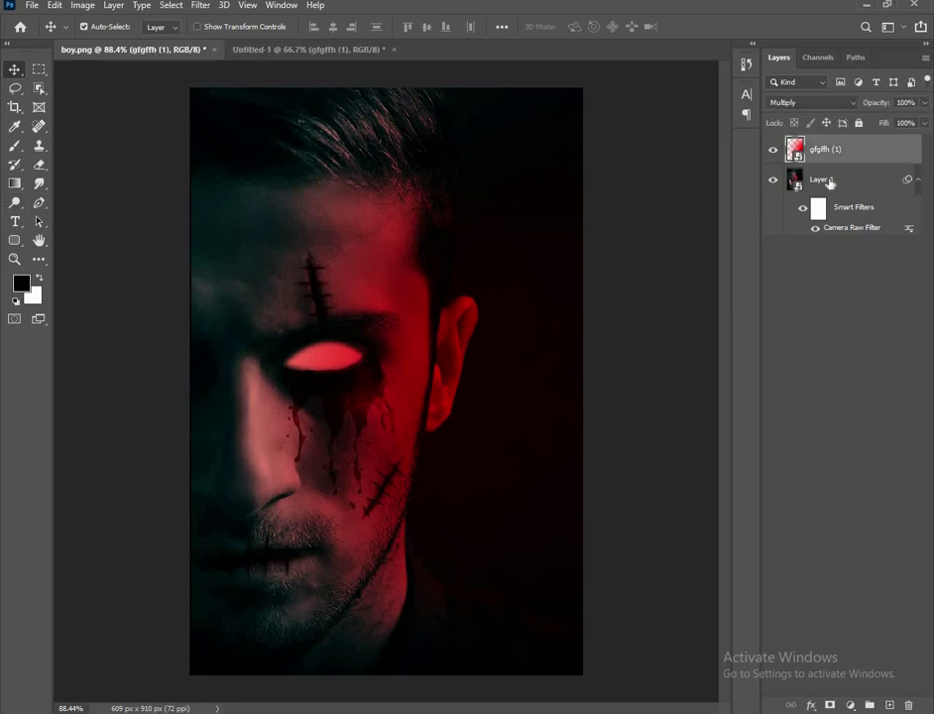
- Rasterize the Layer 1 smart object for the Dodge tool
left_click(821, 182)
left_click(16, 204)
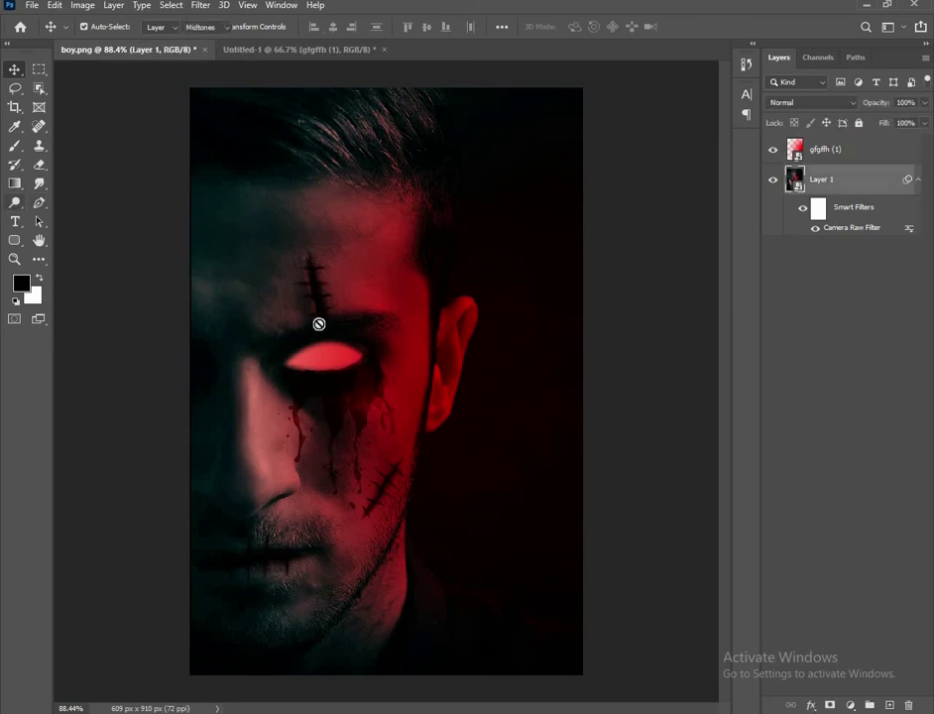
left_click(388, 323)
left_click(437, 284)
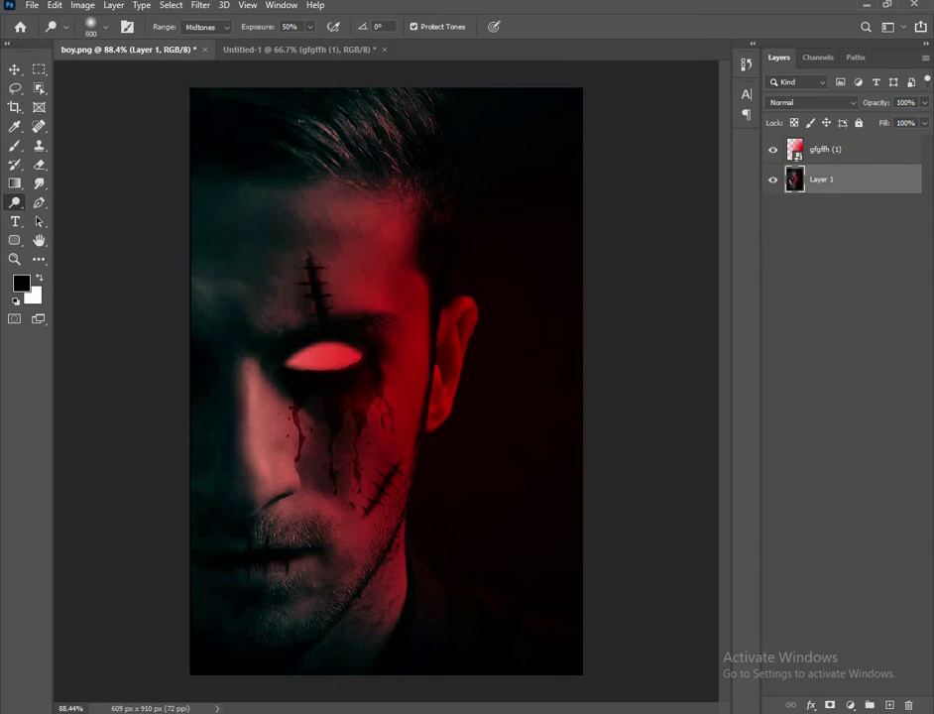
- Dodge under the glowing eye with a size 70 brush at 50% midtone exposure
key("bracketleft")
key("bracketleft")
key("bracketleft")
key("bracketright")
key("bracketleft")
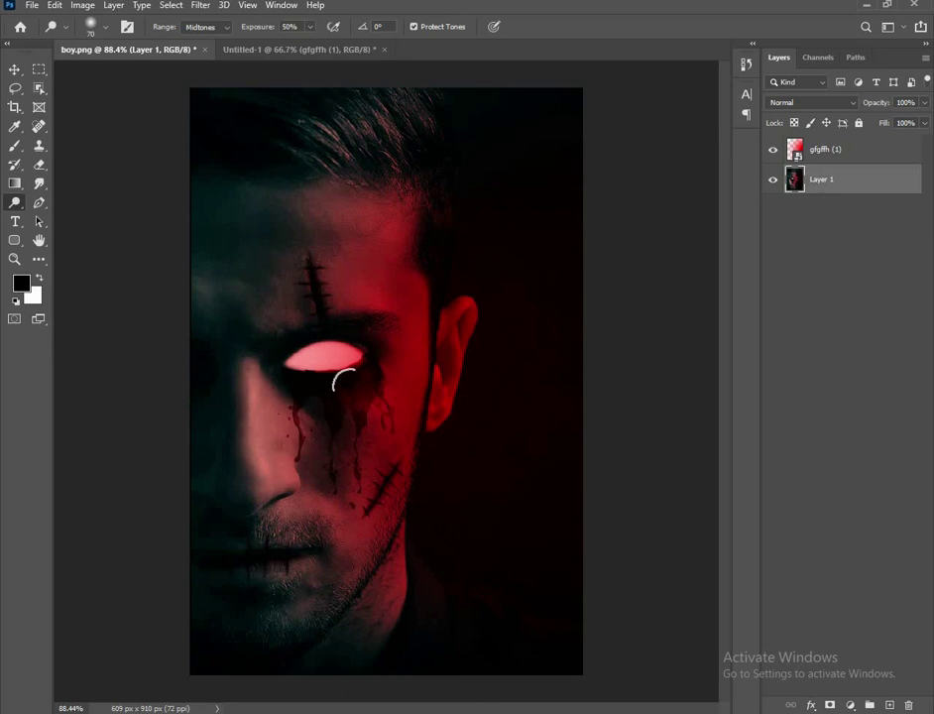
scroll(340, 359, "down", 2)
scroll(446, 397, "down", 1)
scroll(411, 397, "up", 2)
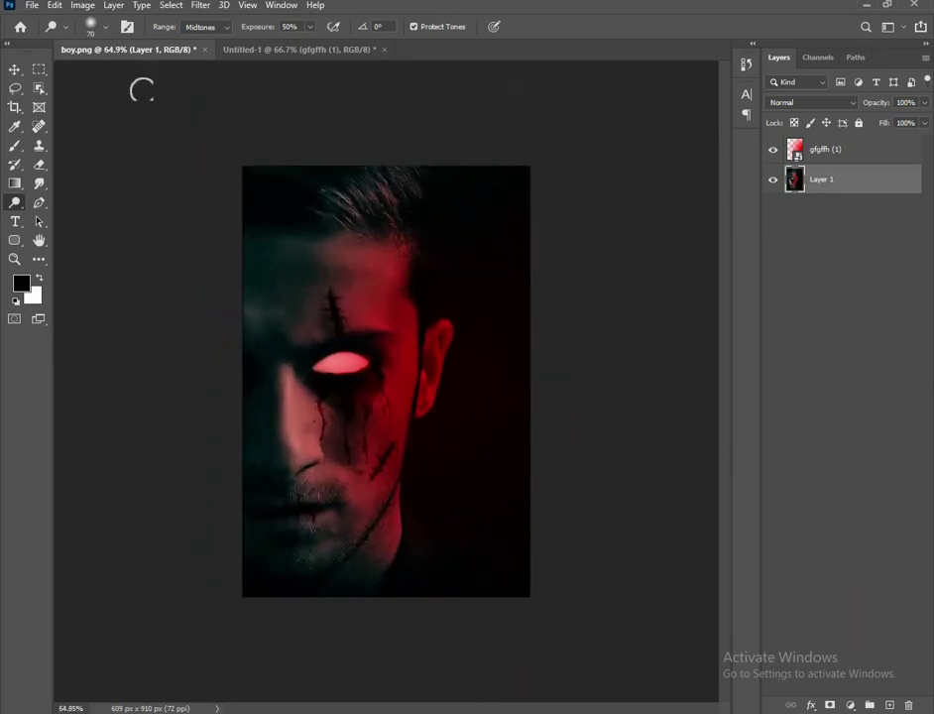
left_click(13, 72)
left_click(139, 157)
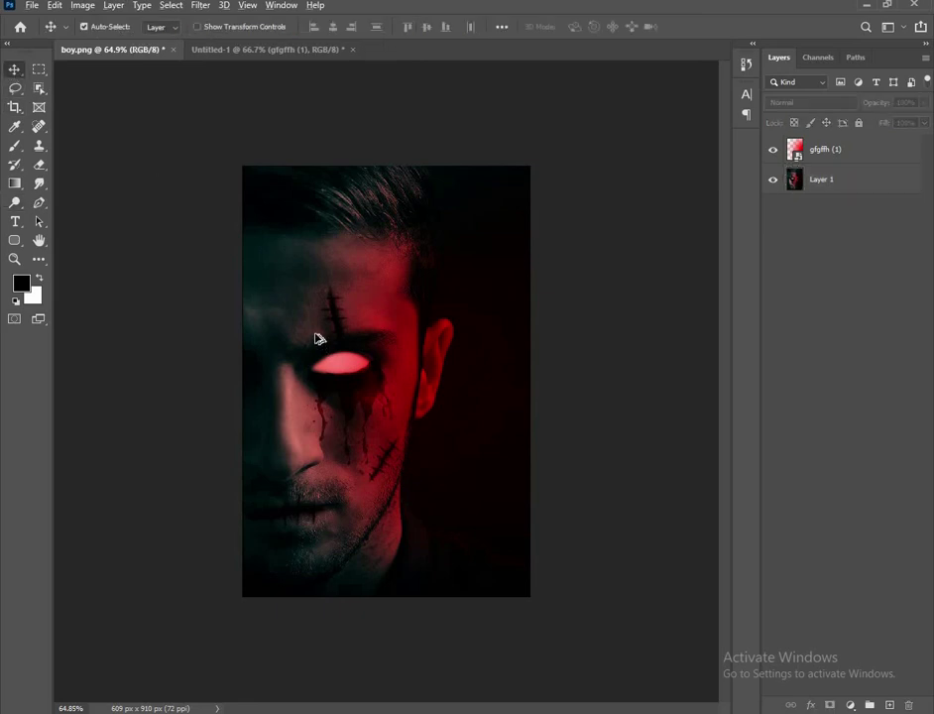
scroll(319, 338, "up", 1)
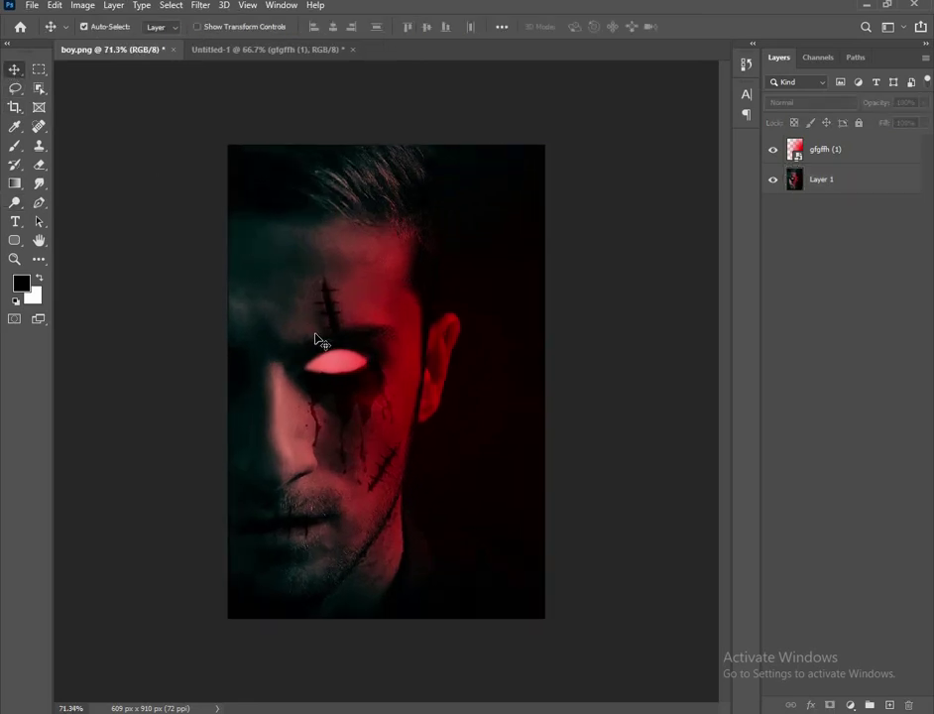
- Combine the glow layer and Layer 1 into one smart object
left_click(845, 154, "shift")
right_click(844, 154)
left_click(710, 233)
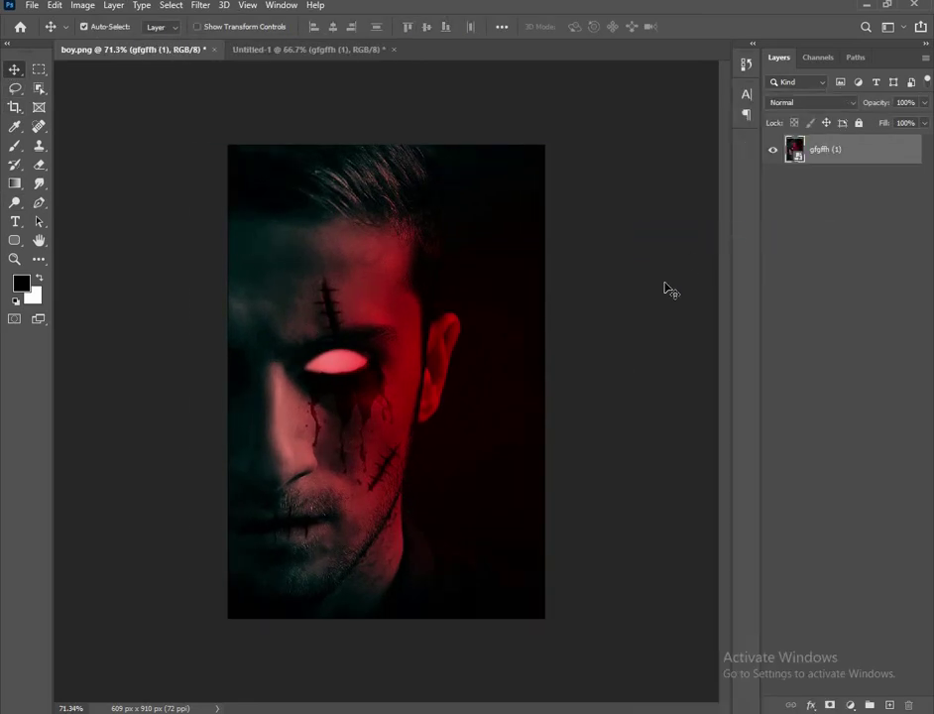
scroll(574, 328, "down", 1)
scroll(574, 327, "up", 1)
- Apply Camera Raw with Temperature +8, Exposure +0.50 and Clarity +6
left_click(199, 5)
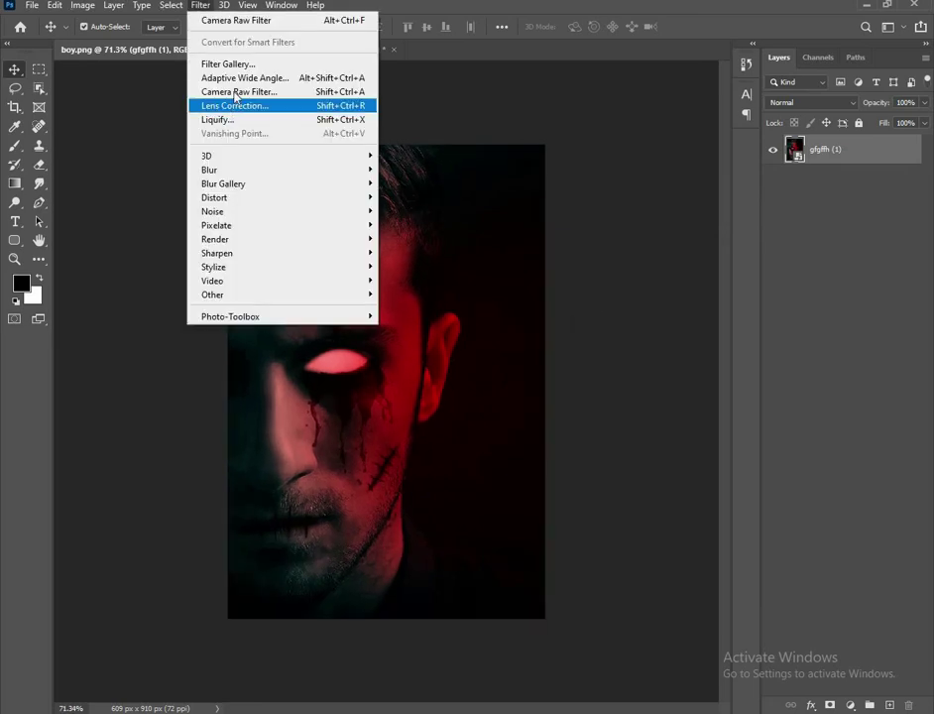
left_click(234, 90)
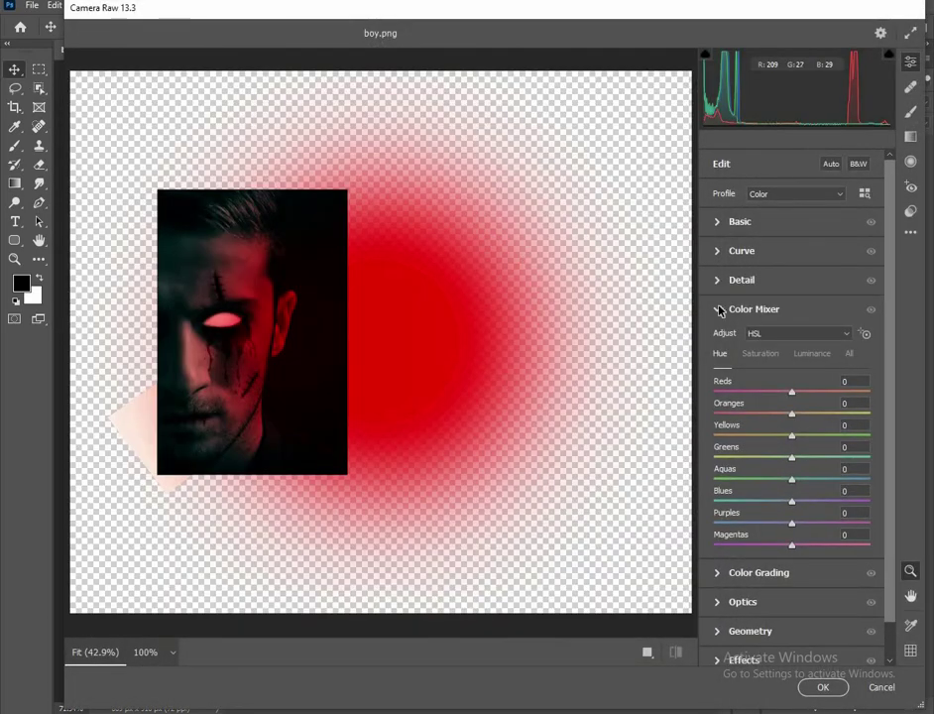
left_click(767, 308)
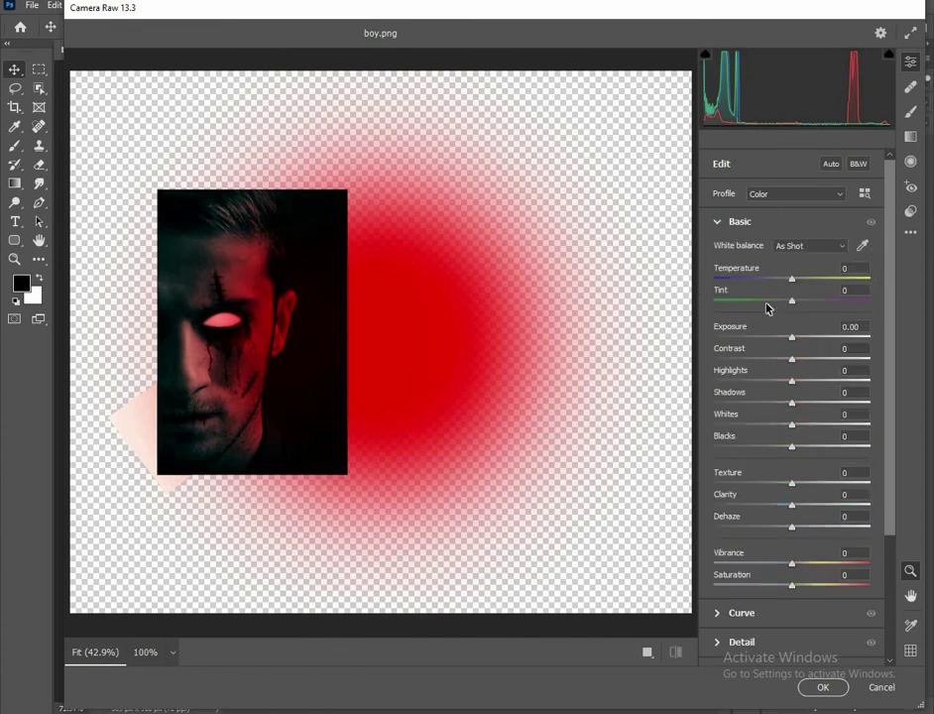
left_click_drag(792, 282, 805, 283)
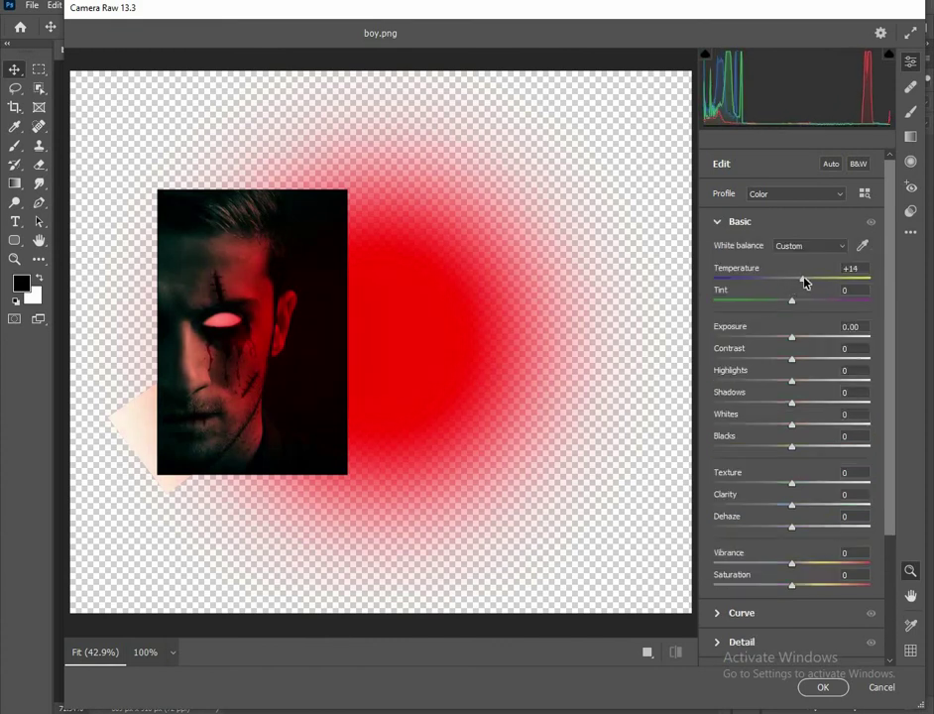
left_click_drag(801, 283, 797, 282)
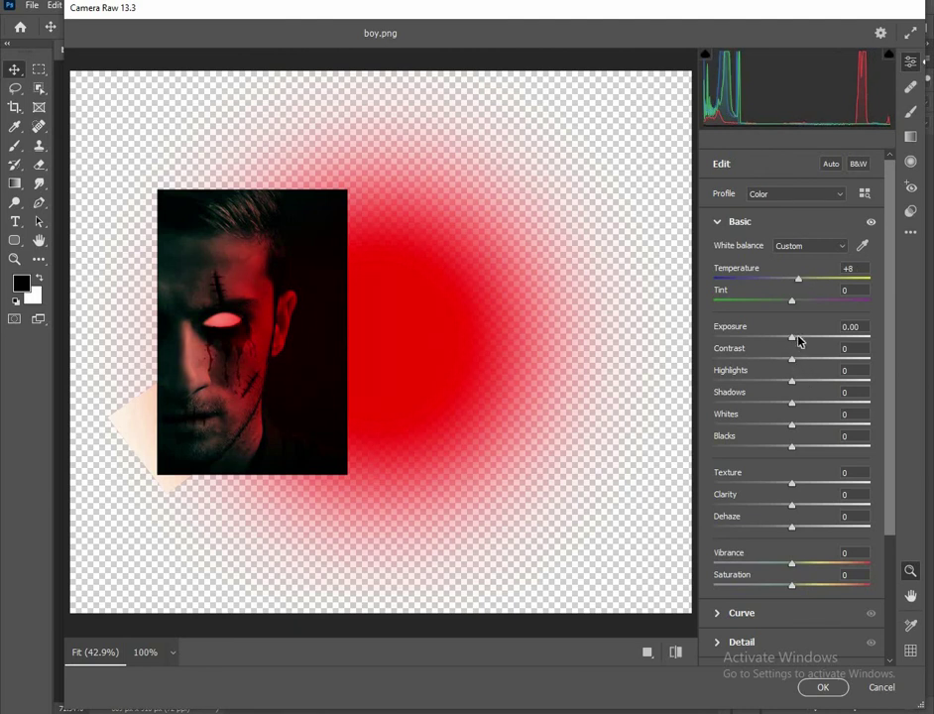
left_click_drag(799, 341, 804, 341)
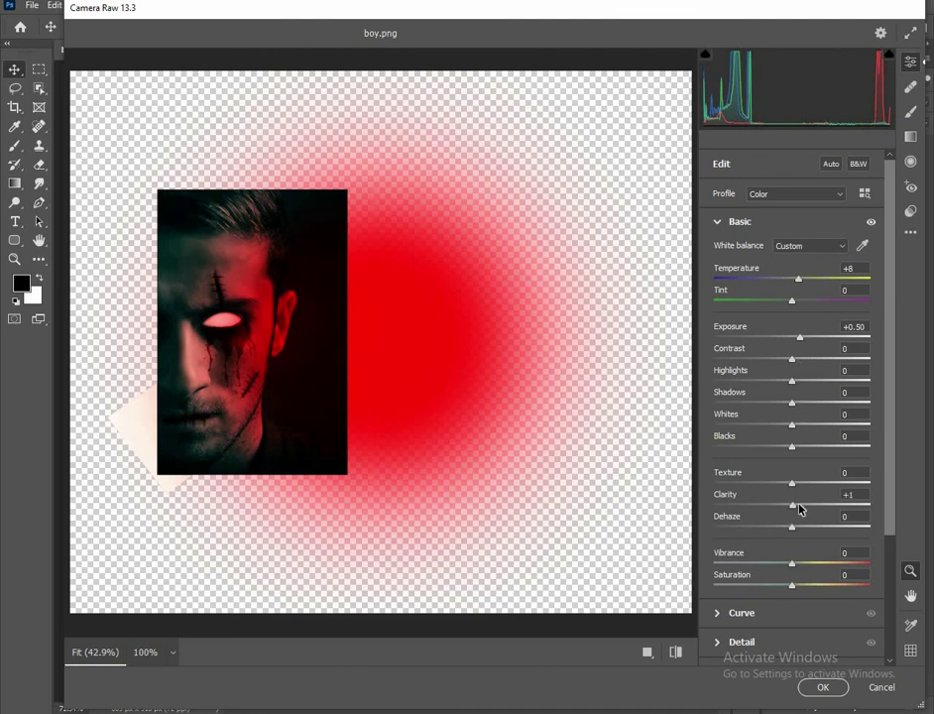
mouse_move(801, 509)
left_mouse_down()
mouse_move(761, 512)
mouse_move(797, 513)
left_mouse_up()
left_click(822, 687)
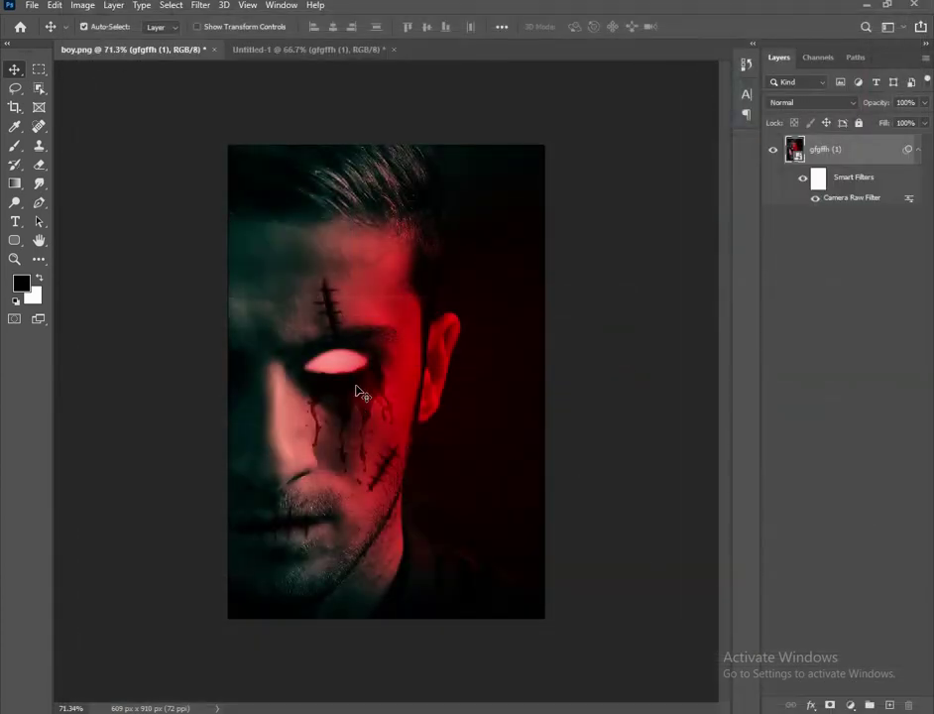
key("ctrl+minus")
key("ctrl+0")
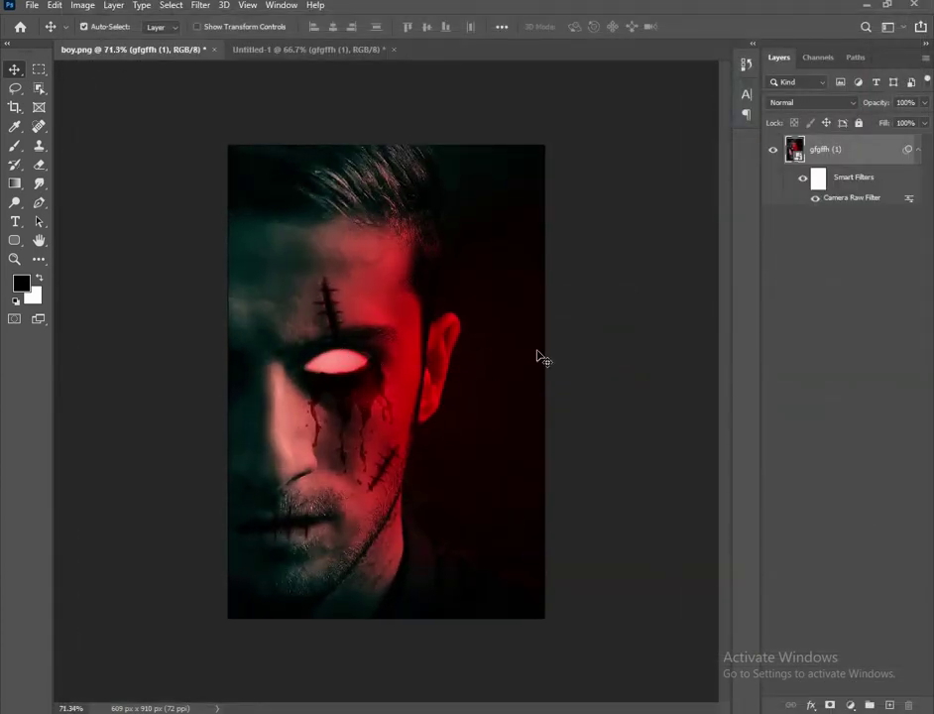